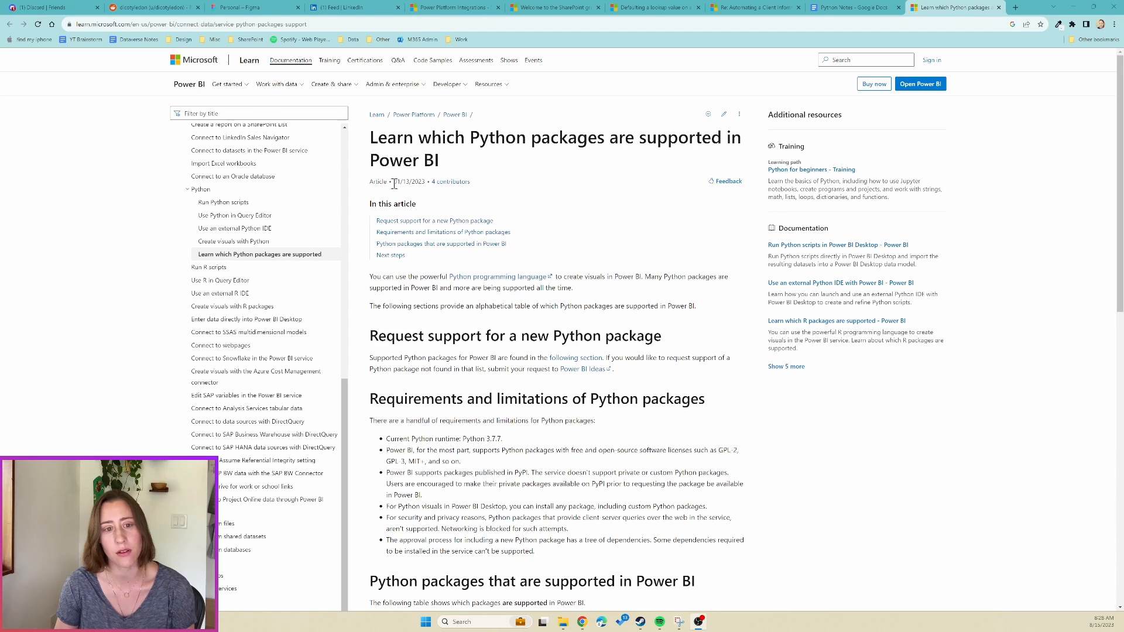
Check the article's publication date and the current Python runtime listed under the requirements and limitations.
drag(393, 182, 409, 182)
scroll(700, 295, down, 1)
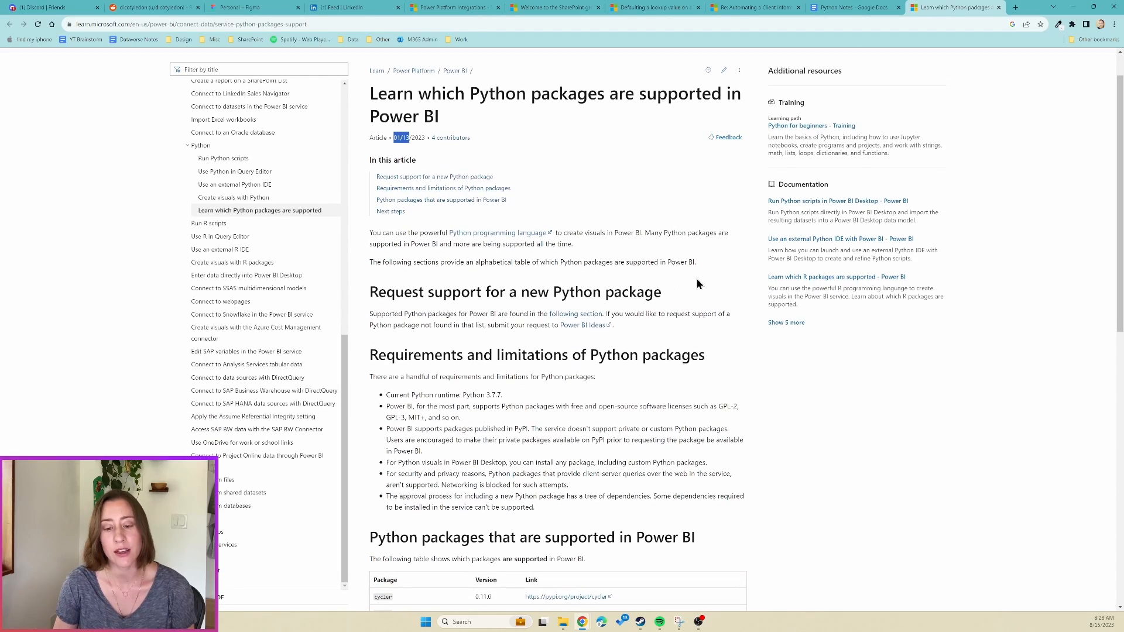
scroll(696, 278, down, 1)
scroll(697, 279, down, 2)
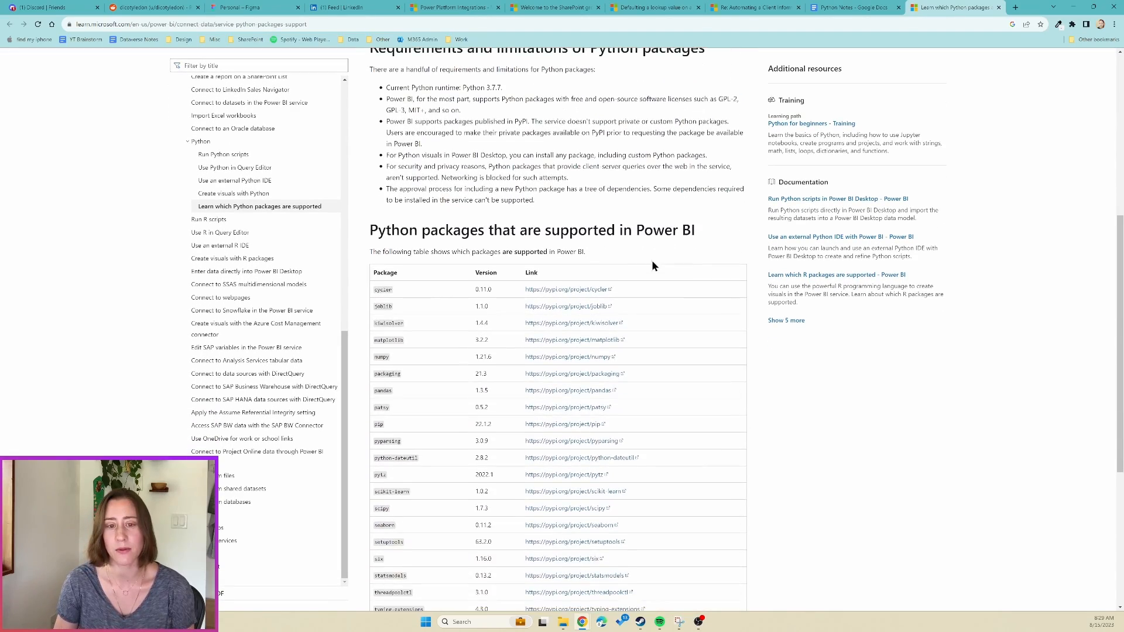
drag(419, 220, 556, 228)
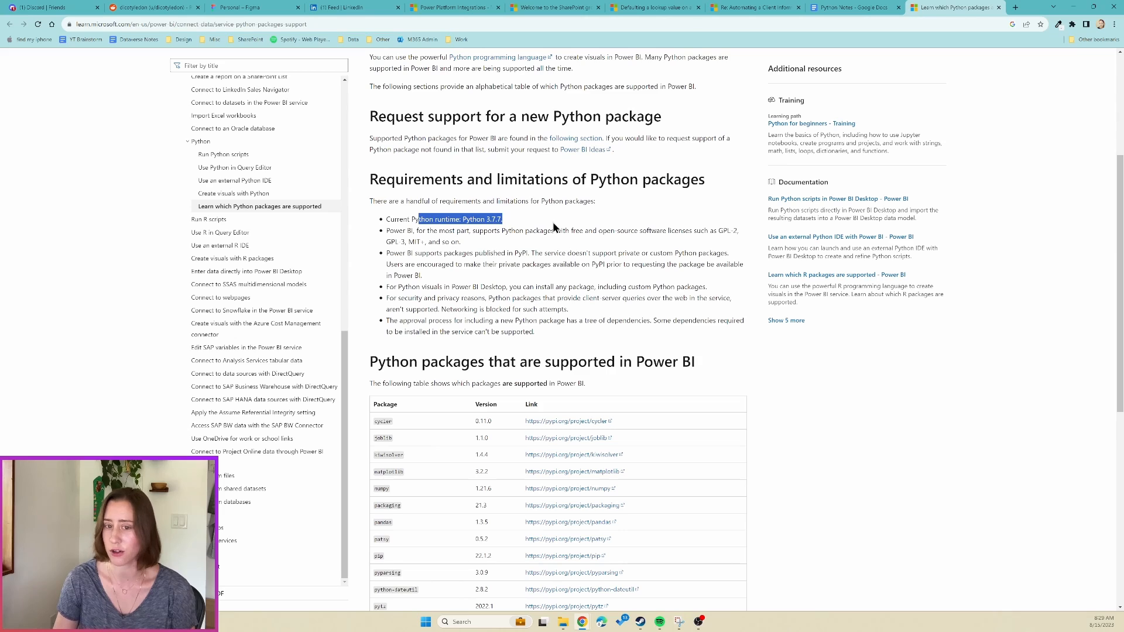
click(506, 222)
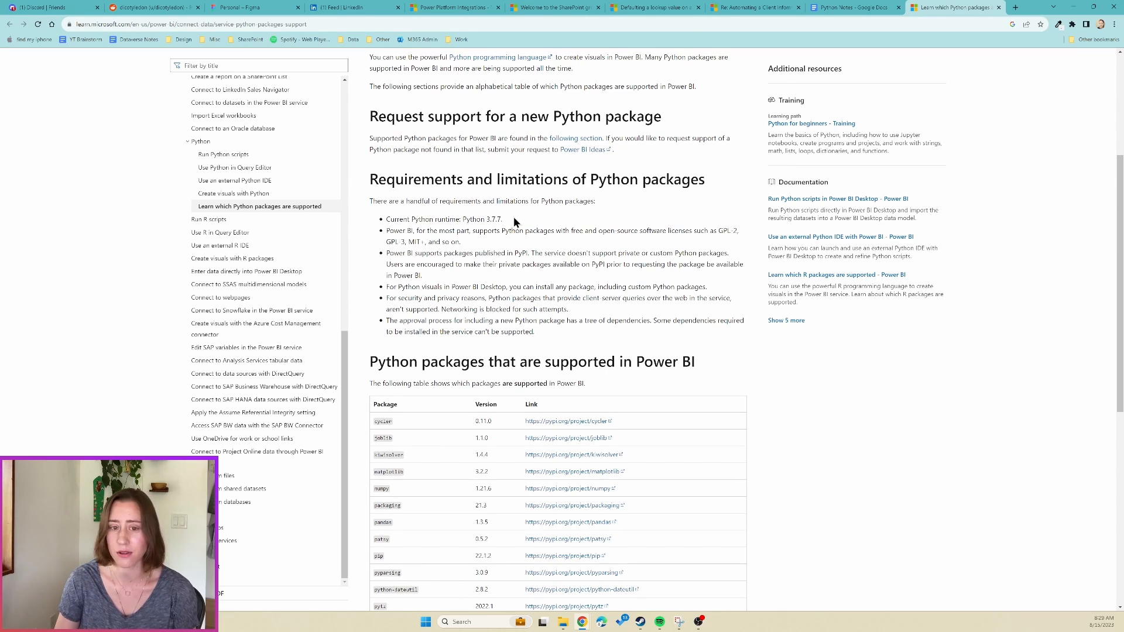
drag(504, 221, 486, 219)
click(487, 220)
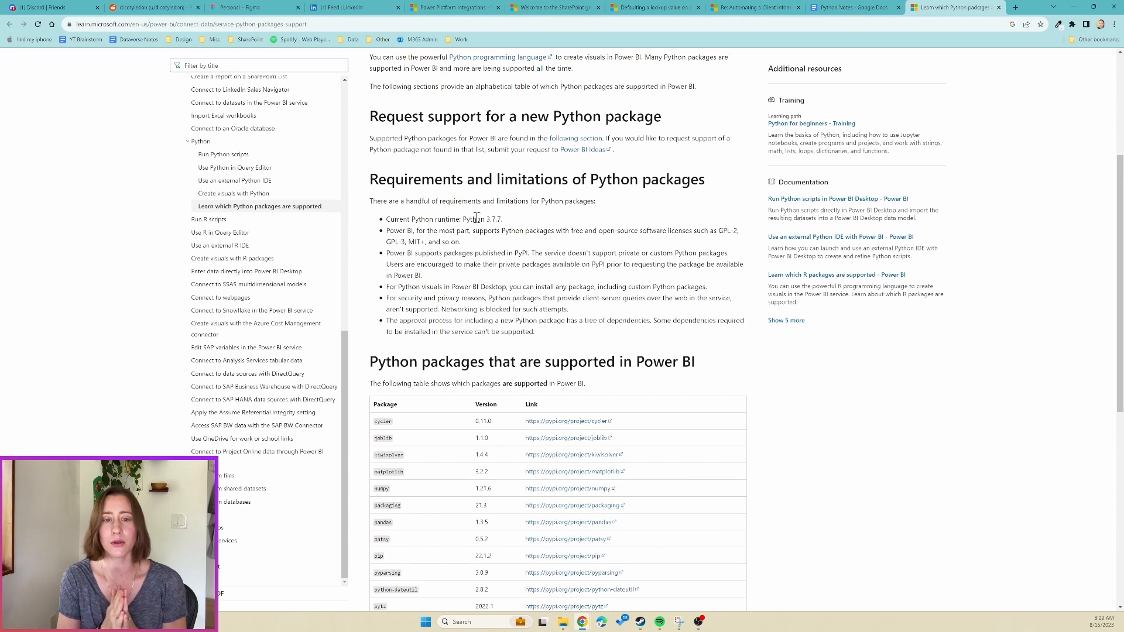
Review the package limitations and the table of Python packages supported in Power BI with their versions.
scroll(527, 246, down, 2)
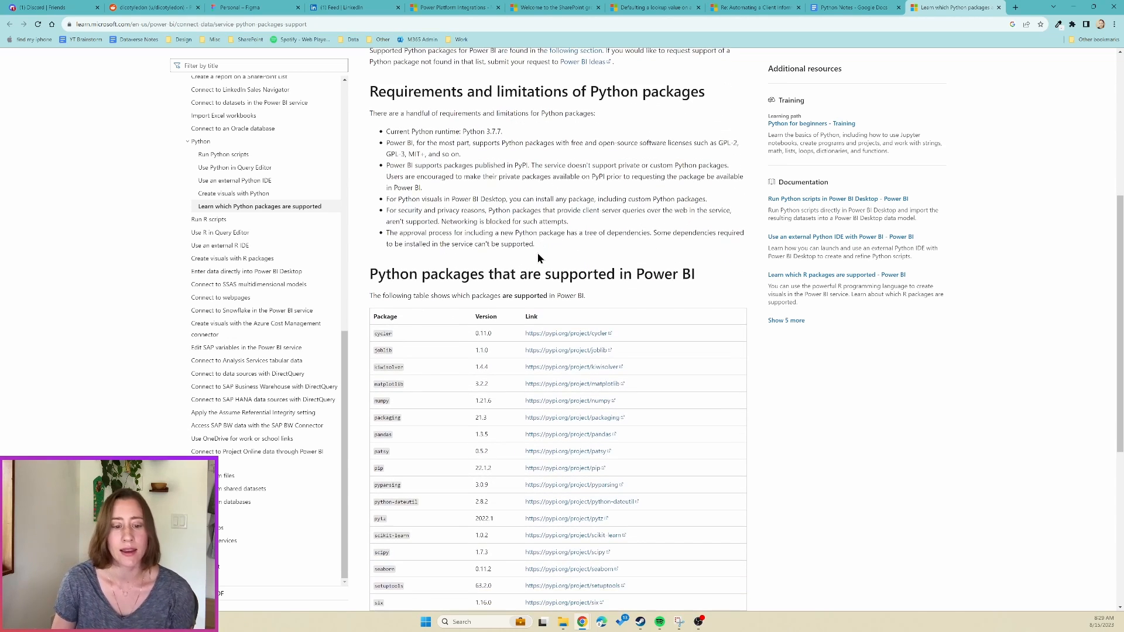
scroll(494, 214, down, 3)
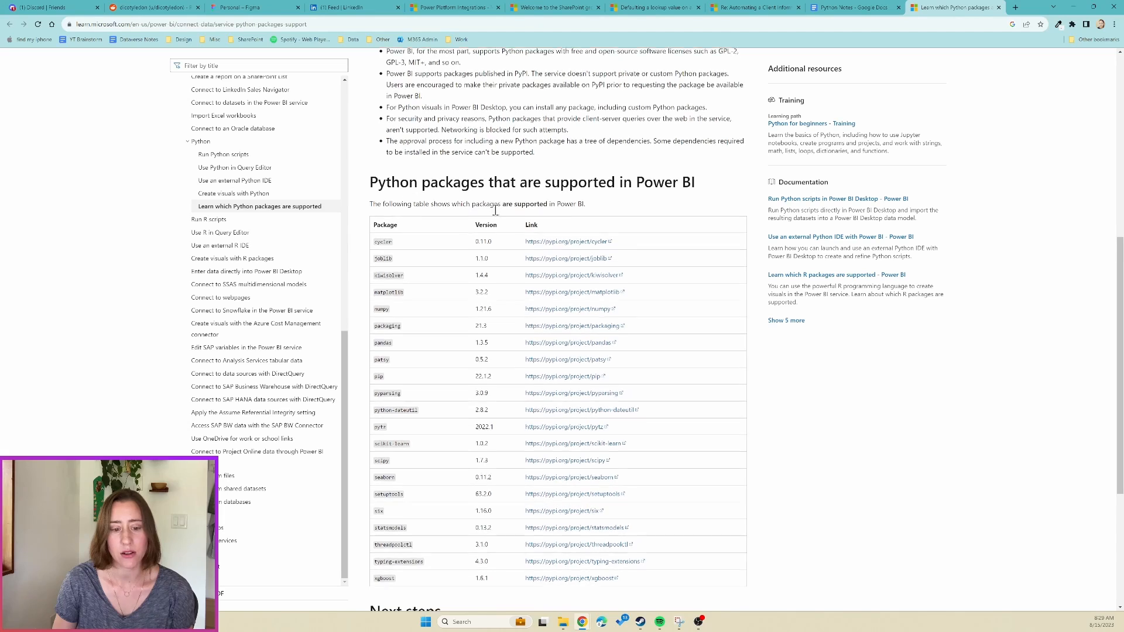
scroll(494, 211, down, 1)
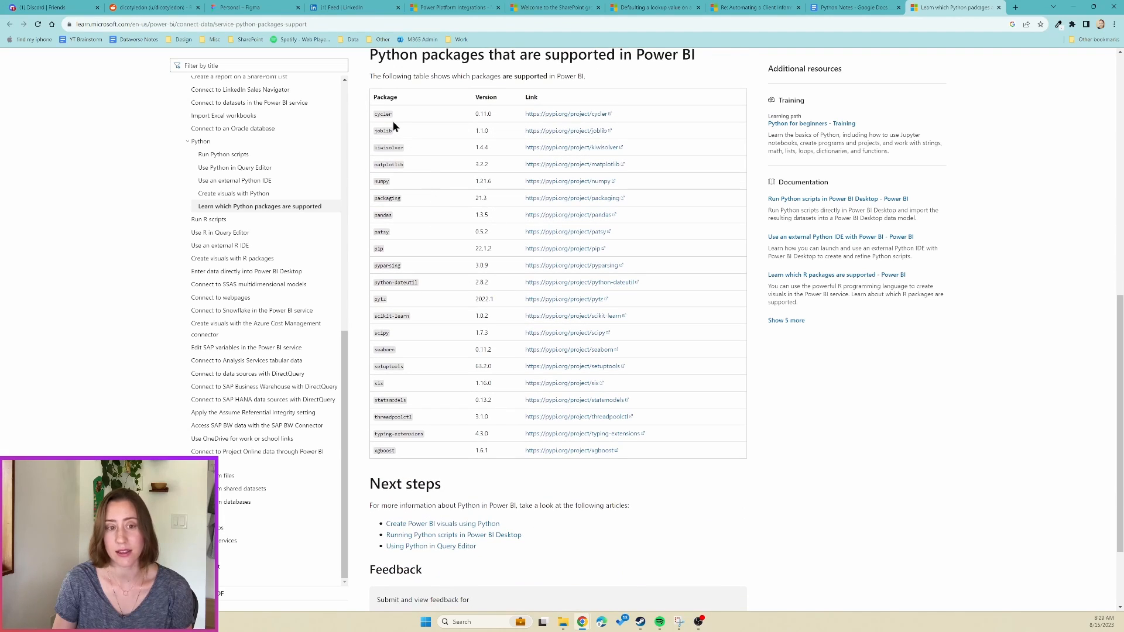
scroll(486, 276, up, 3)
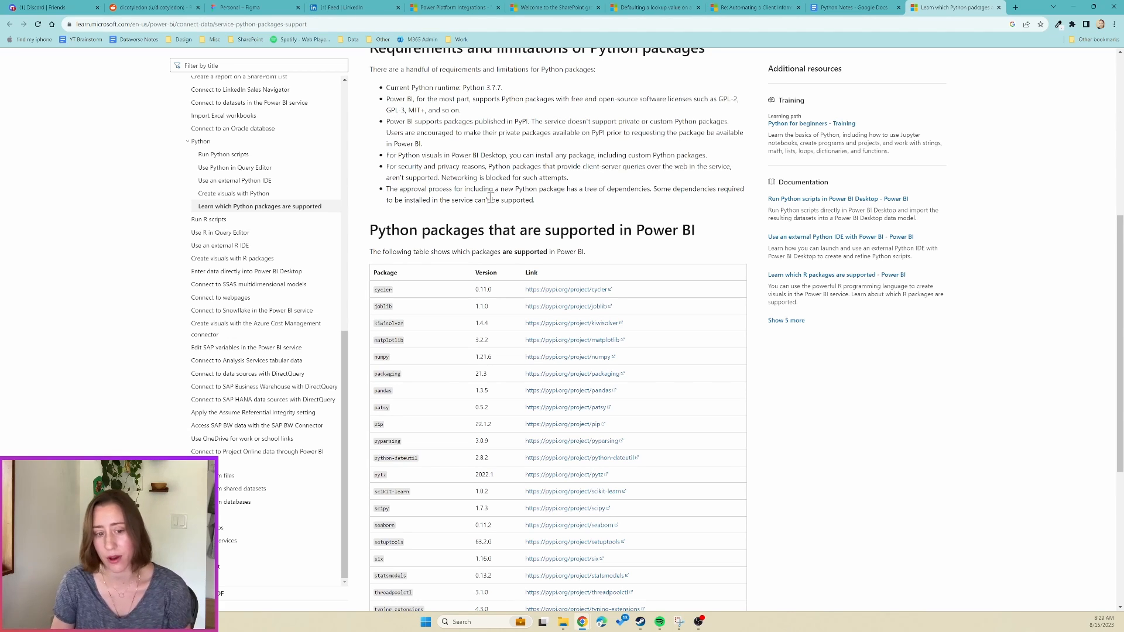
scroll(482, 206, down, 1)
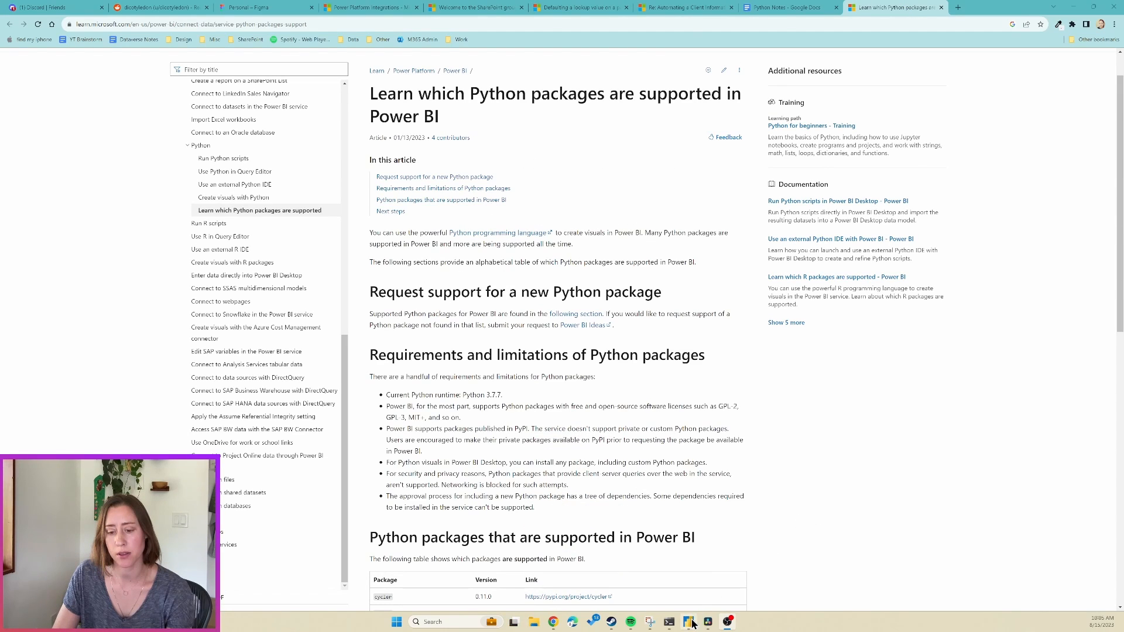
mouse_move(692, 624)
click(704, 603)
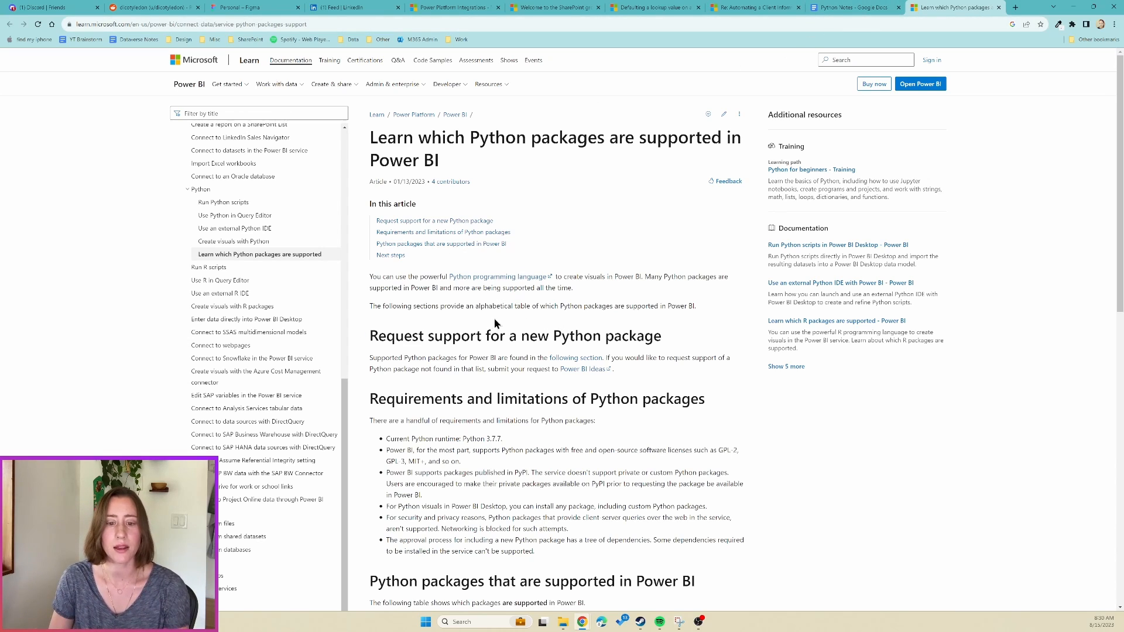
Launch Anaconda Prompt from Windows and place its window over the Power BI article.
scroll(450, 303, down, 1)
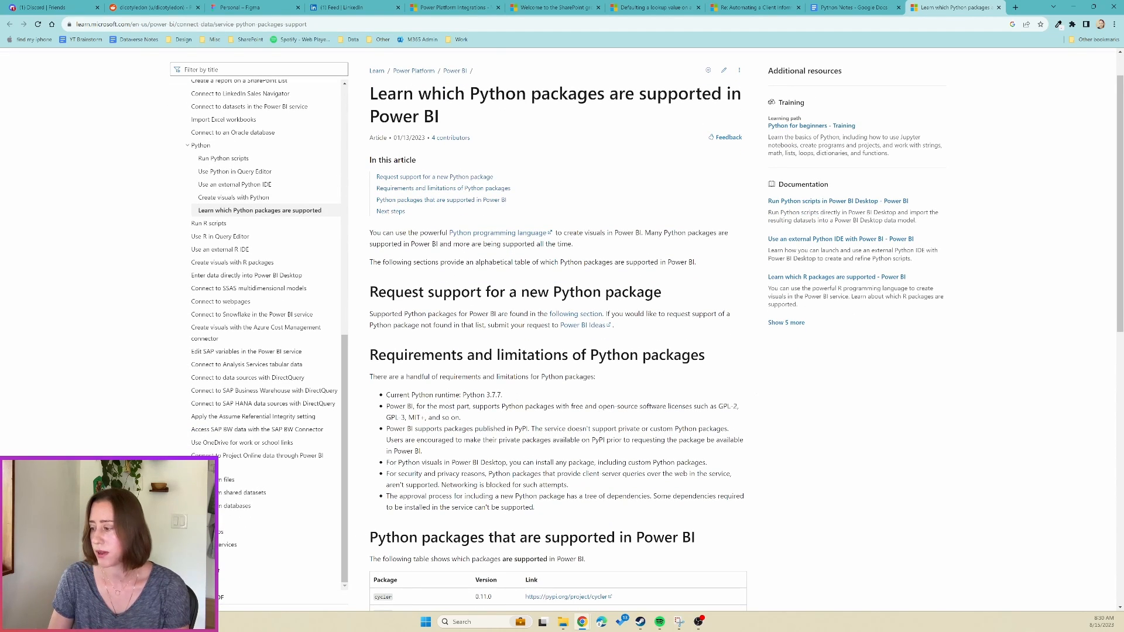
click(470, 620)
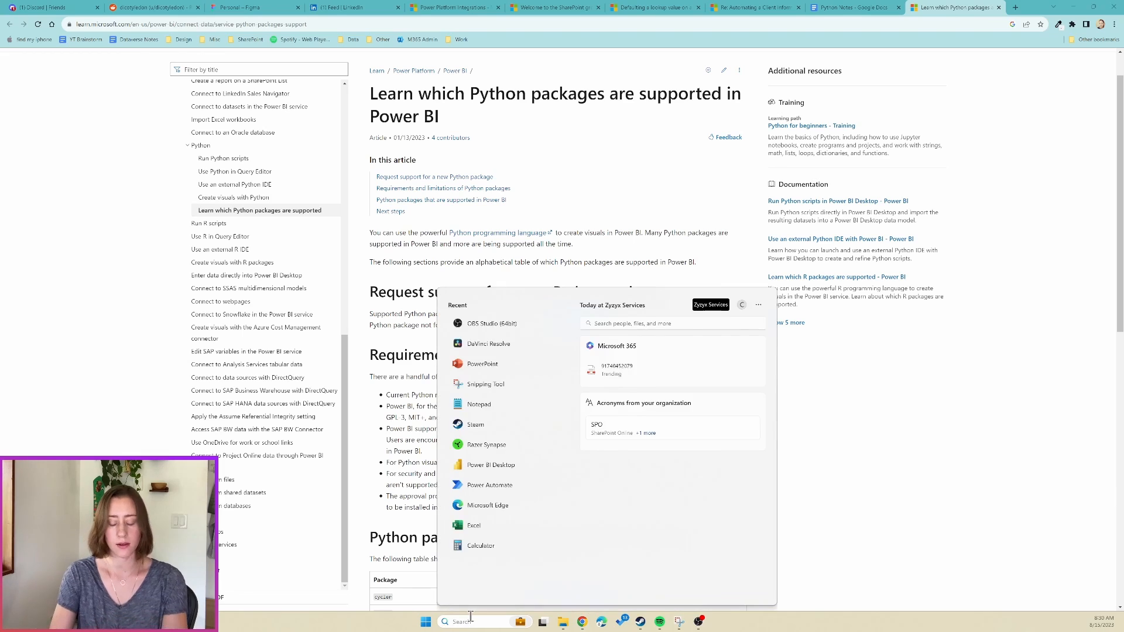
text(anaconda Prompt)
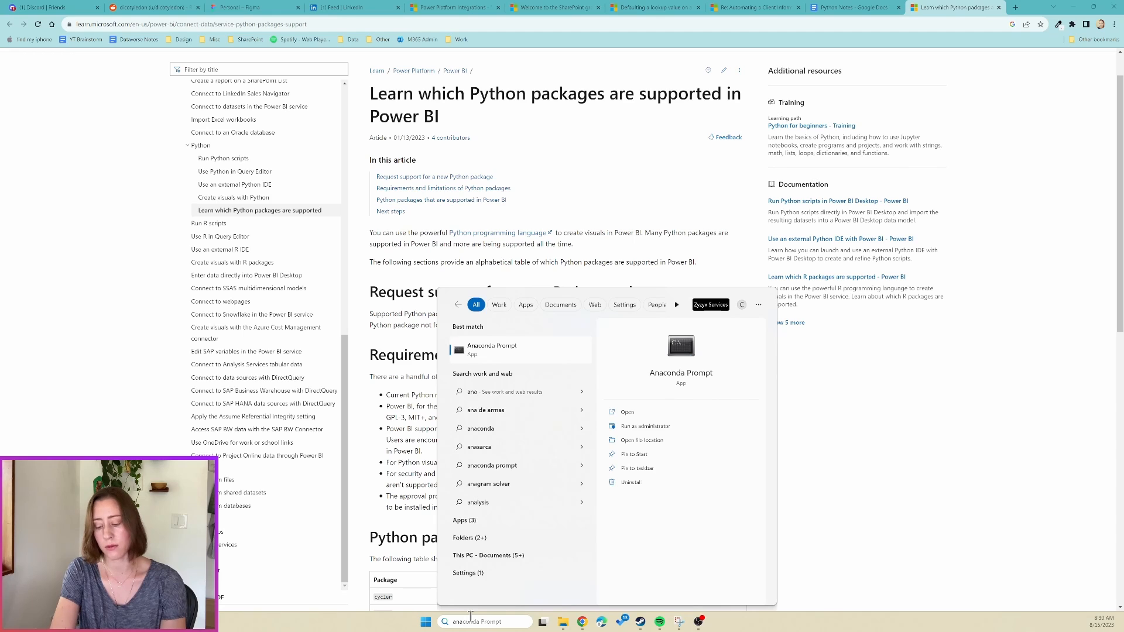
key(Return)
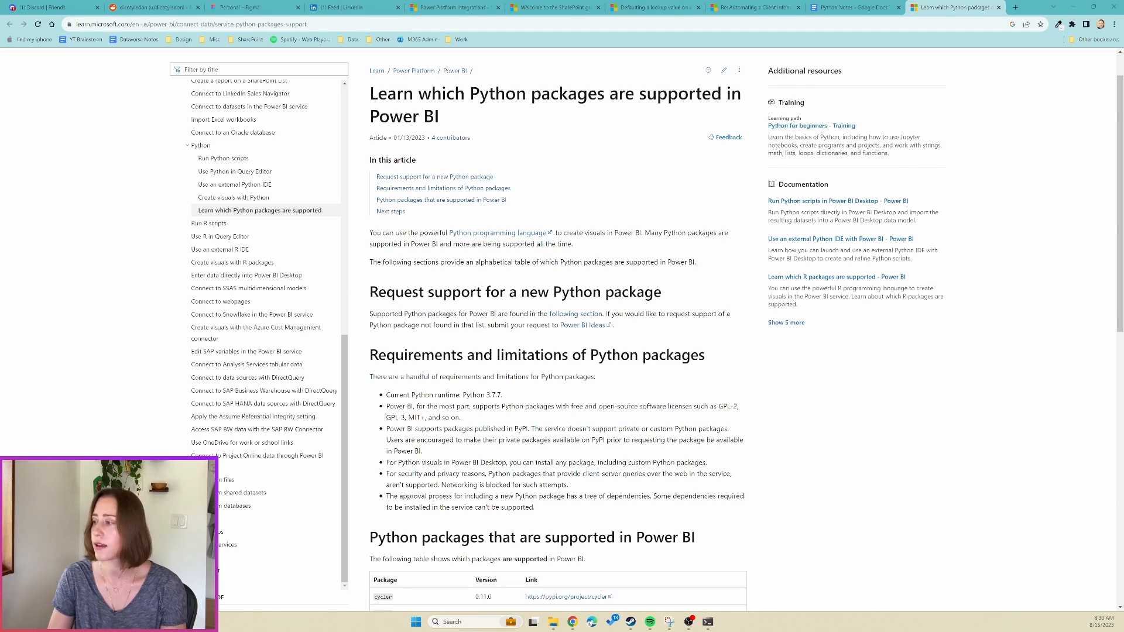
drag(881, 259, 614, 150)
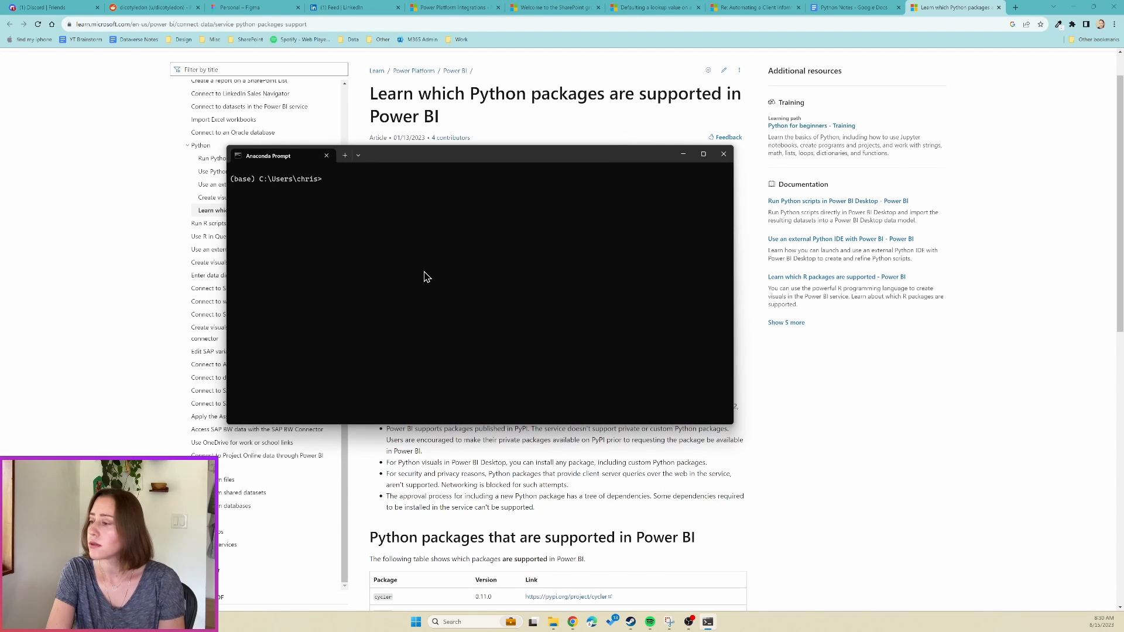
Create a conda environment with "conda create --name powerbi python=3.7" and accept the package installation.
text(conda)
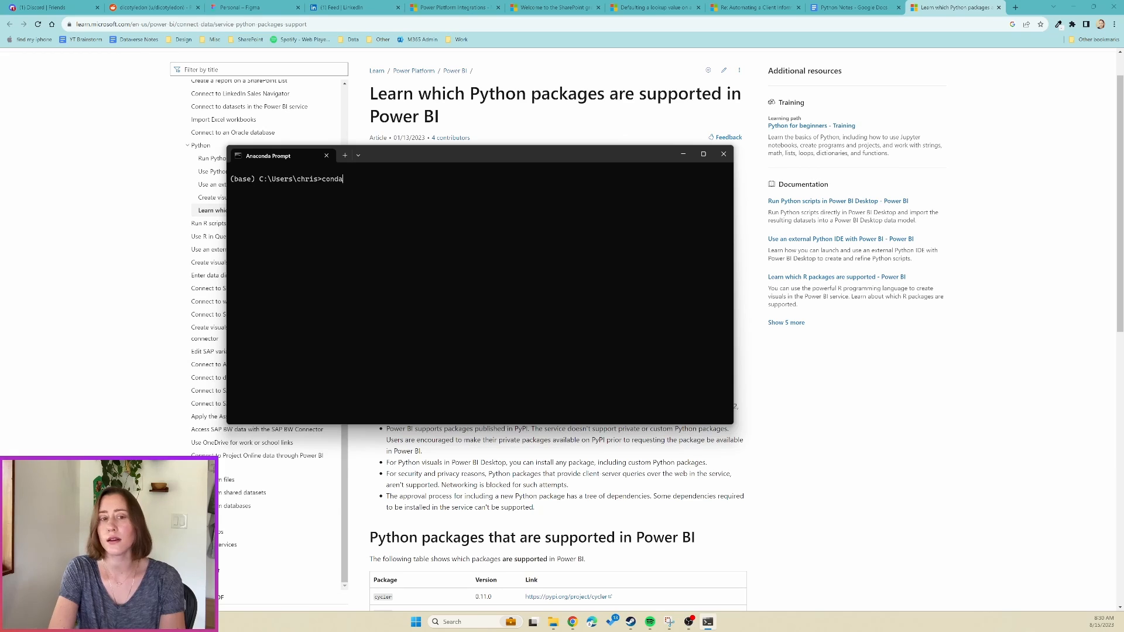
text( create)
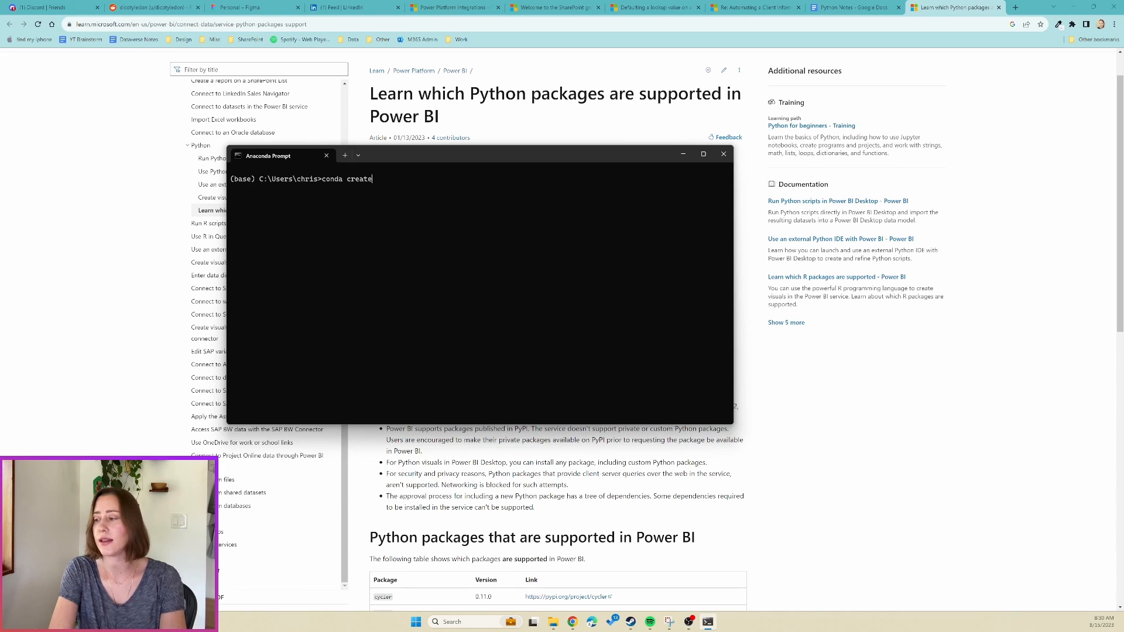
text( --)
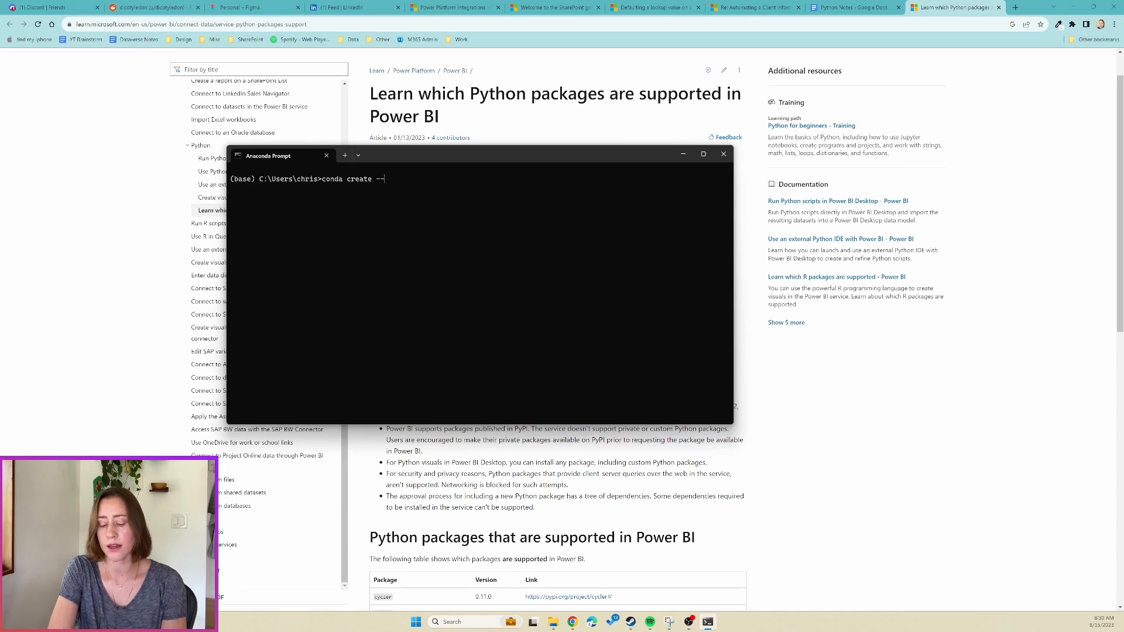
text(name)
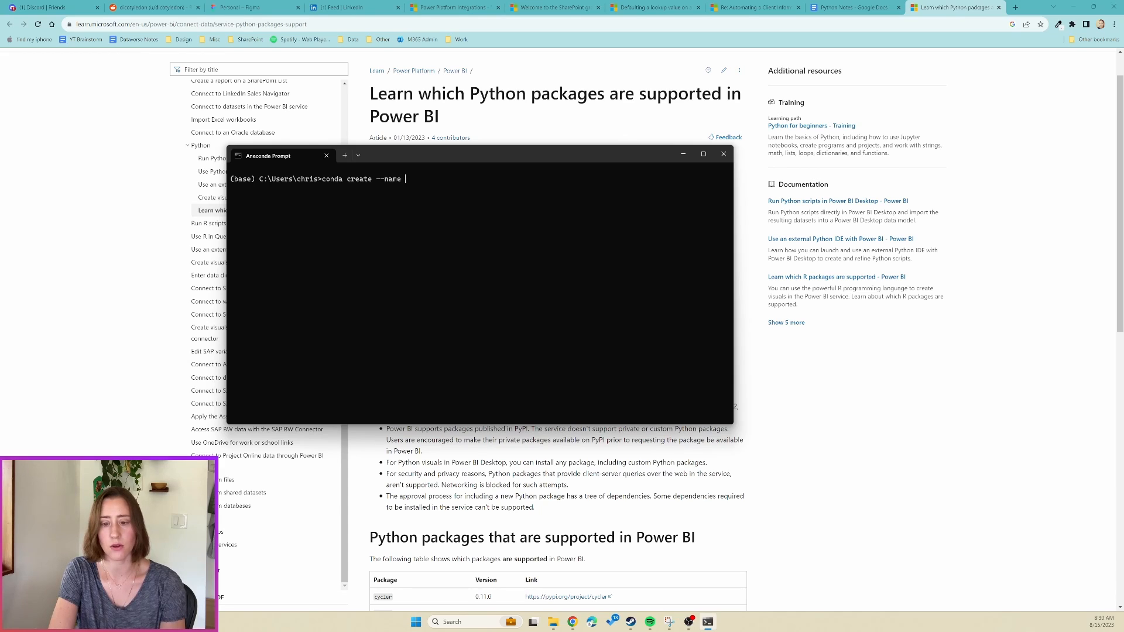
text( po)
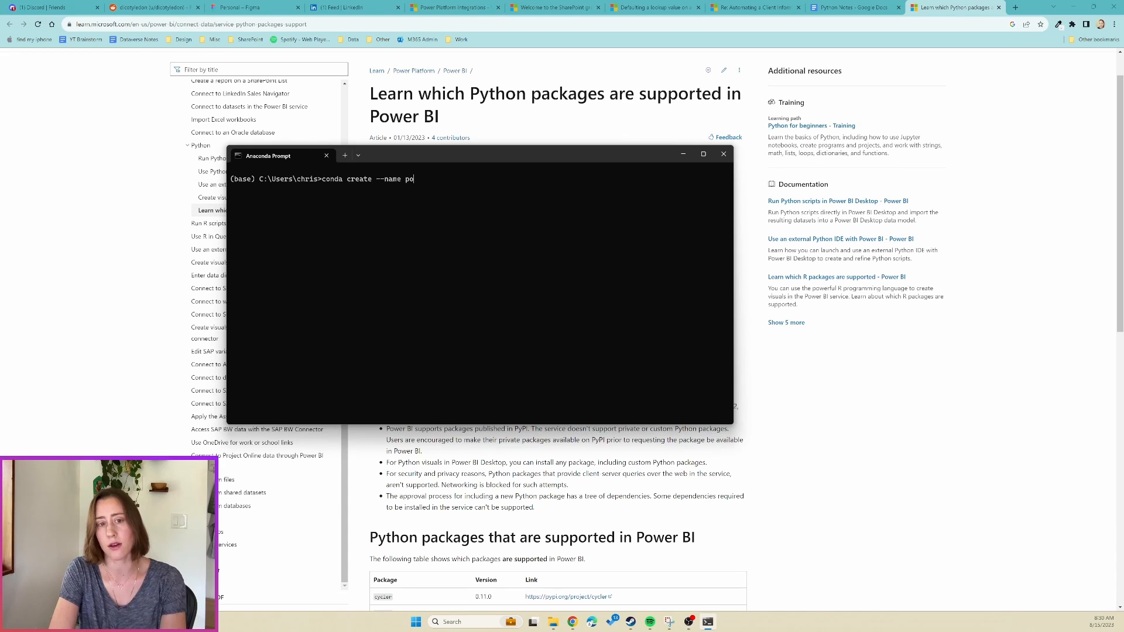
text(werbi)
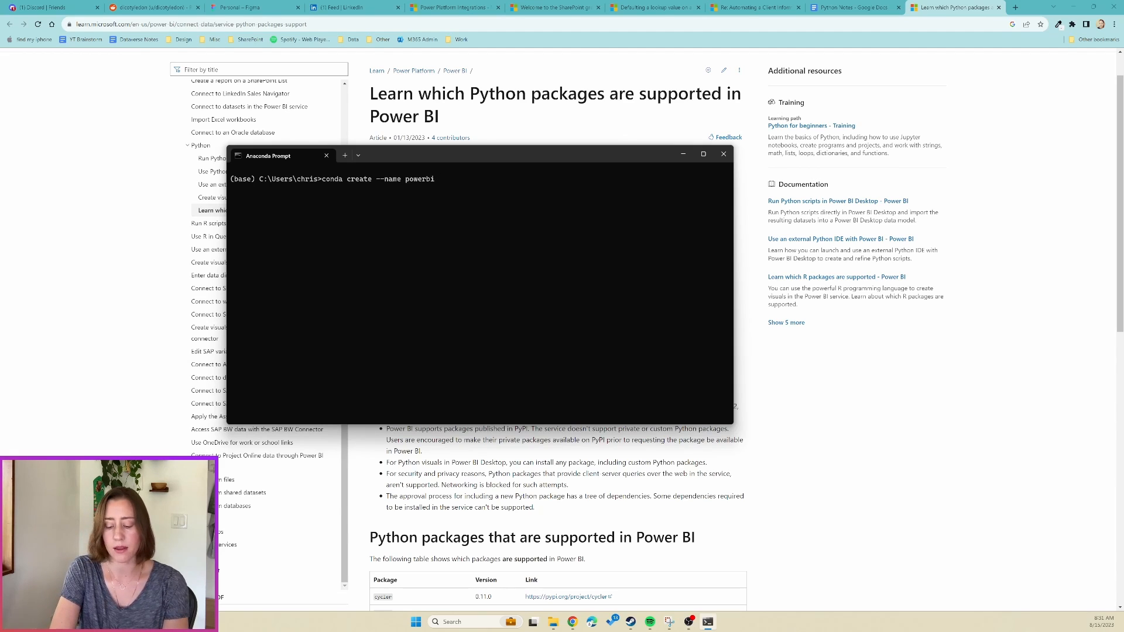
text( p)
text(y)
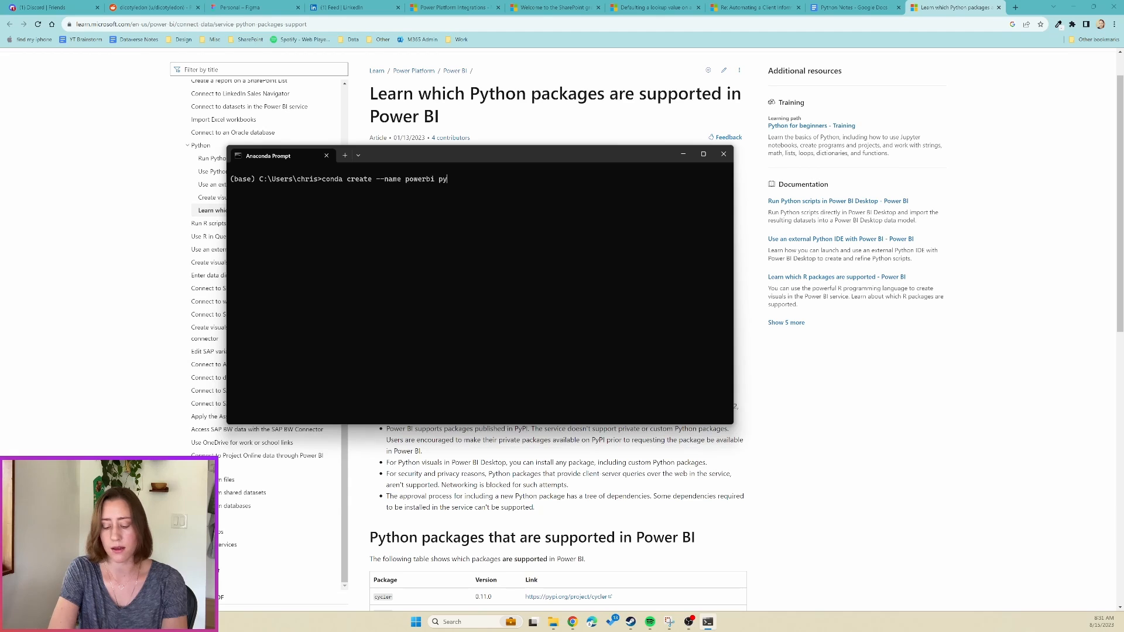
text(thon=)
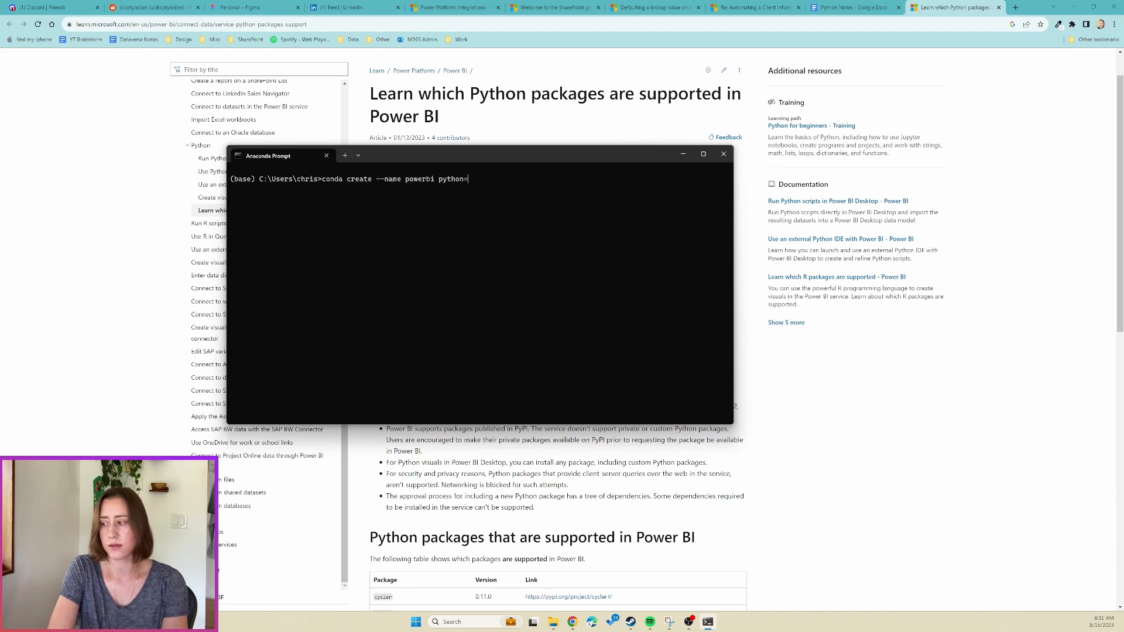
text(3.7)
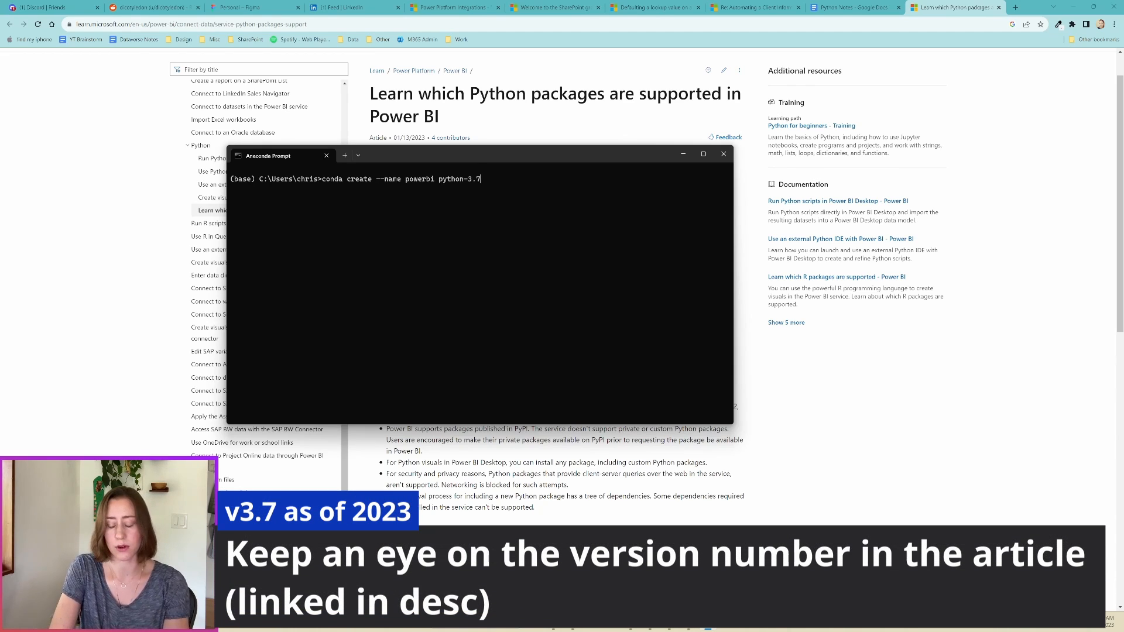
key(Return)
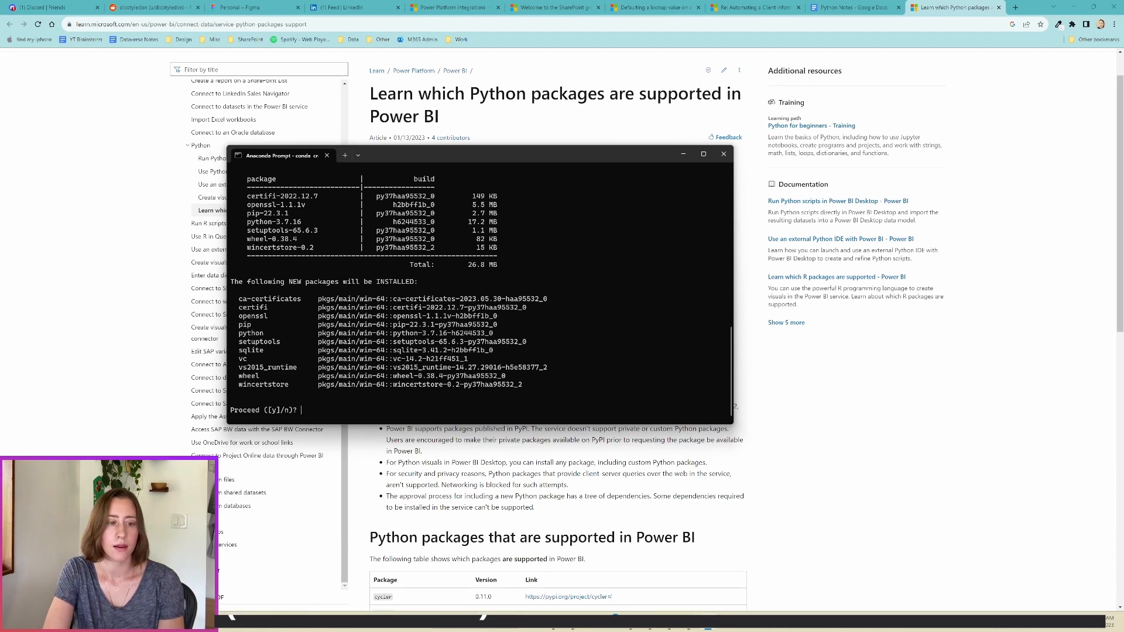
text(y)
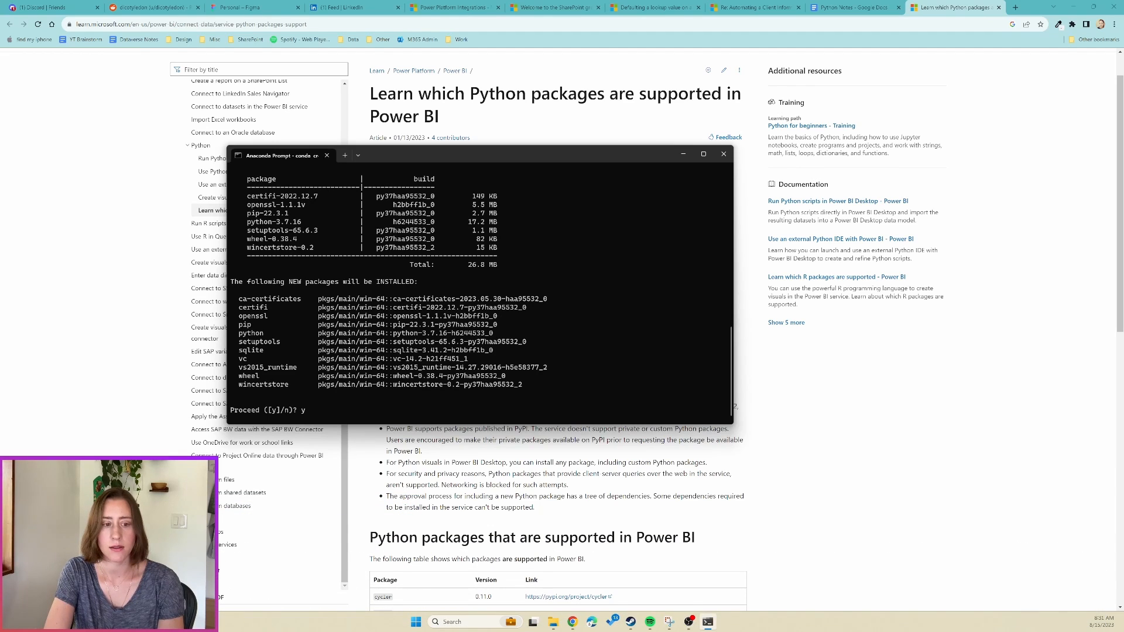
key(Return)
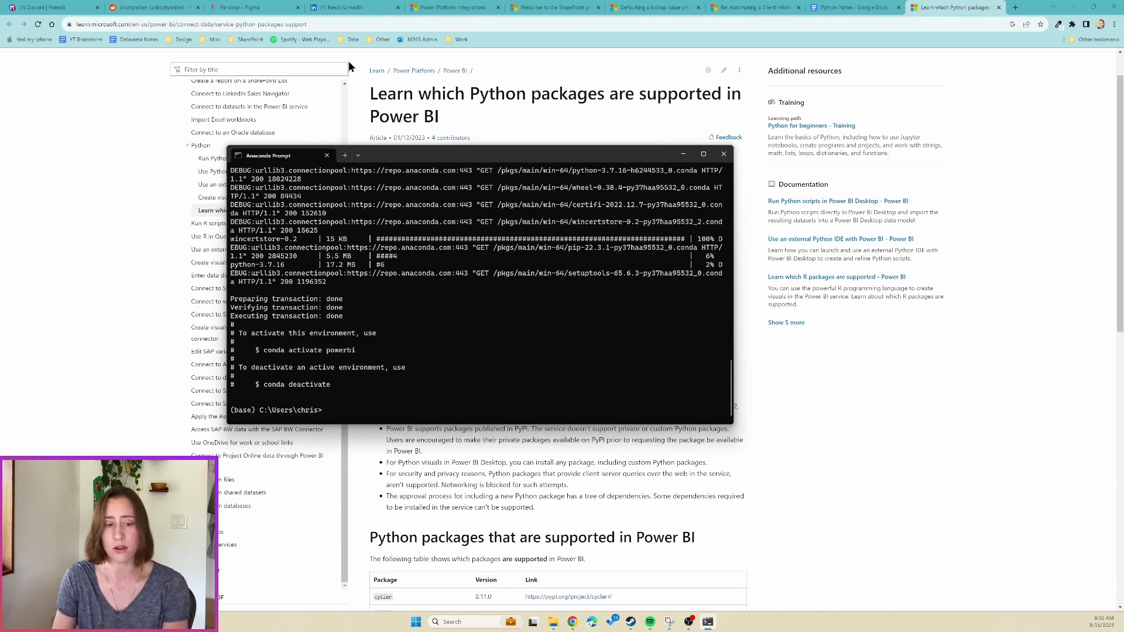
Activate the new environment with "conda activate powerbi".
text(conda)
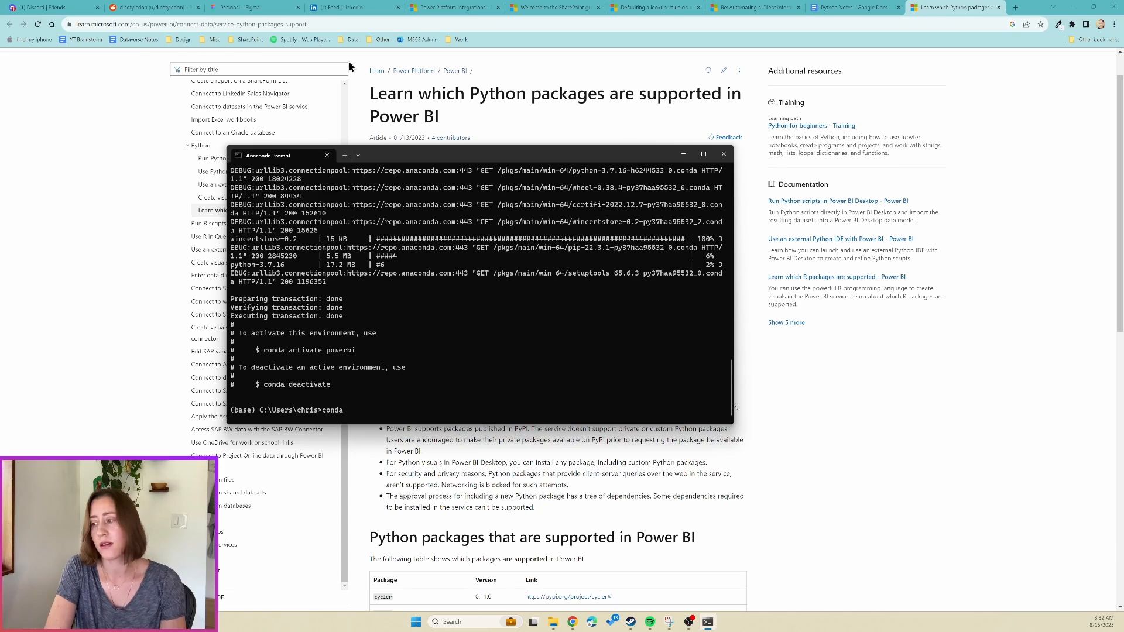
text( activat)
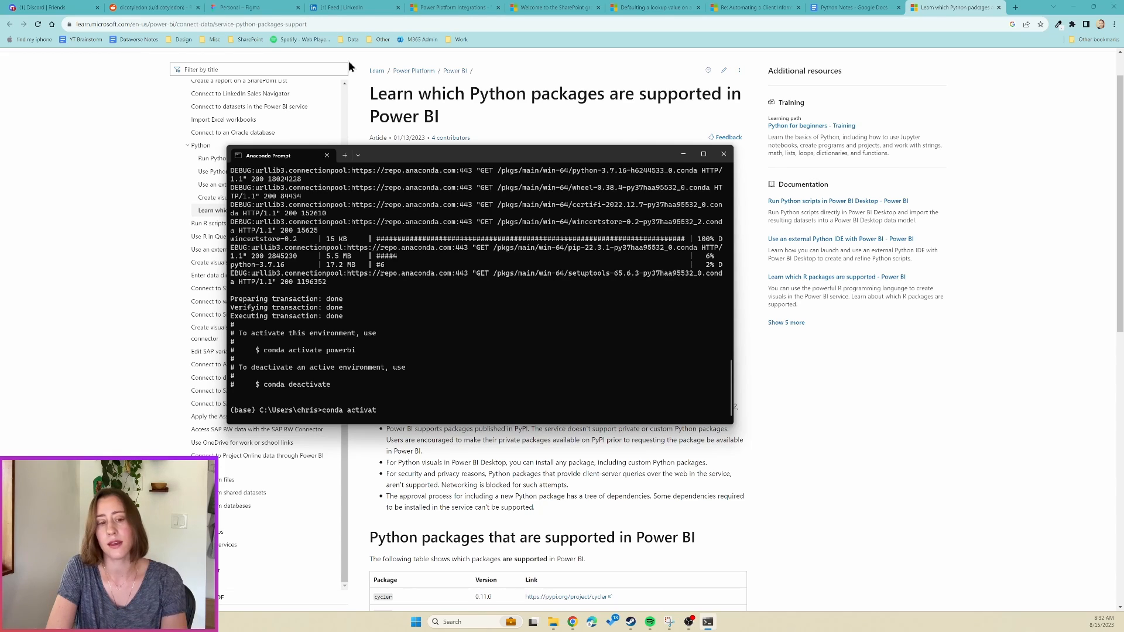
text(e pow)
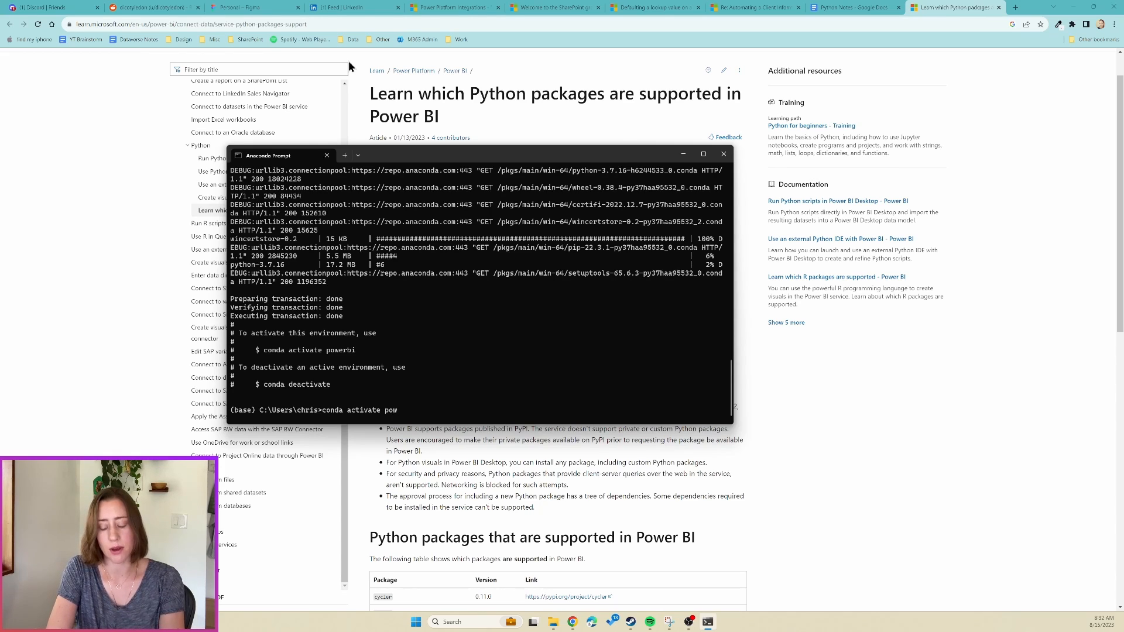
text(erbi)
key(Return)
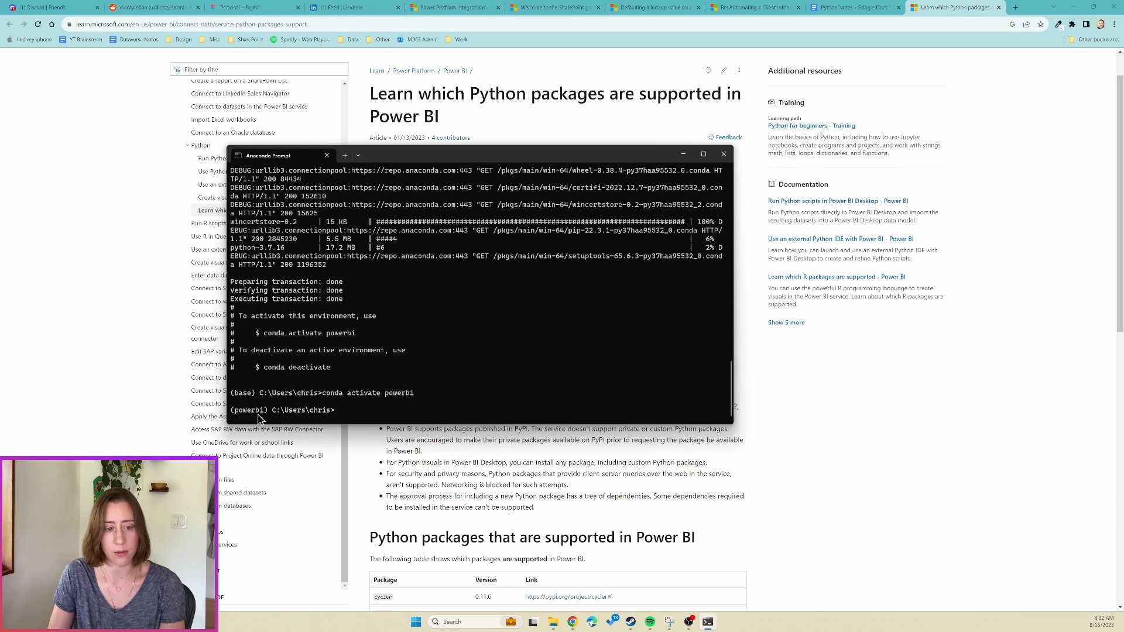
Search Windows for "power bi" and launch Power BI Desktop.
click(475, 622)
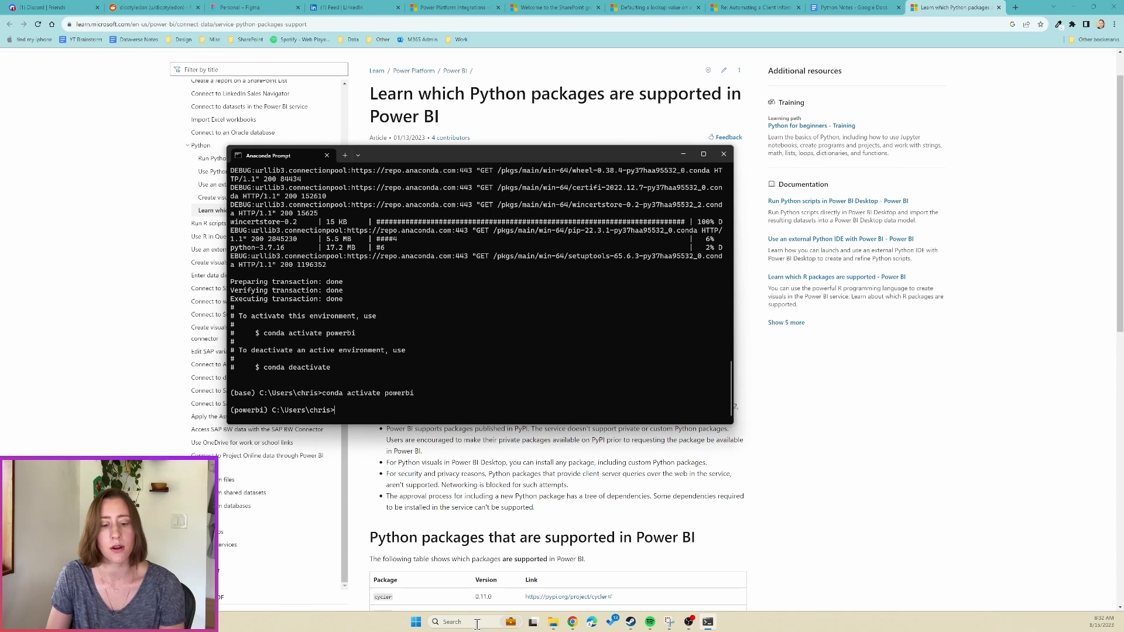
text(power bi)
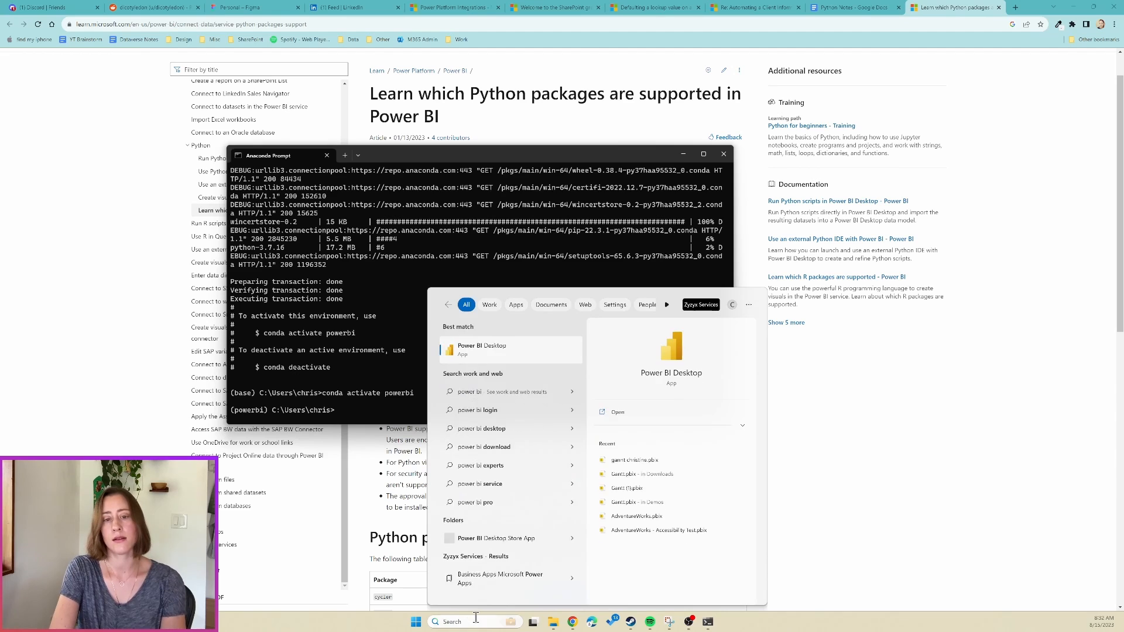
key(Return)
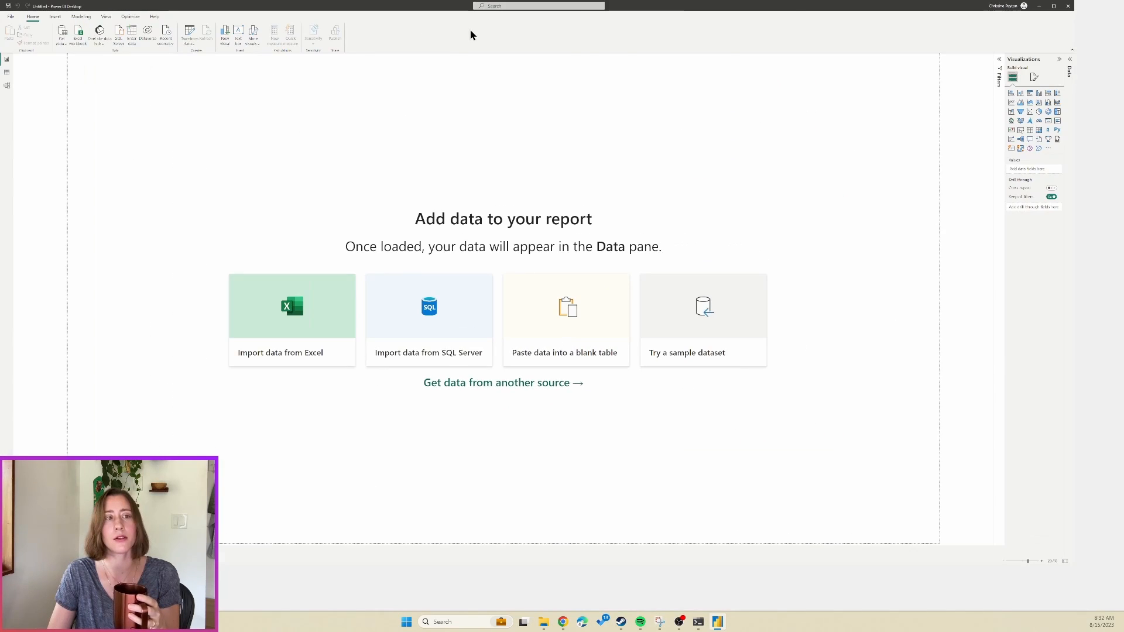
Check the detected Python home directory in the global Python scripting options and accept the settings.
click(14, 22)
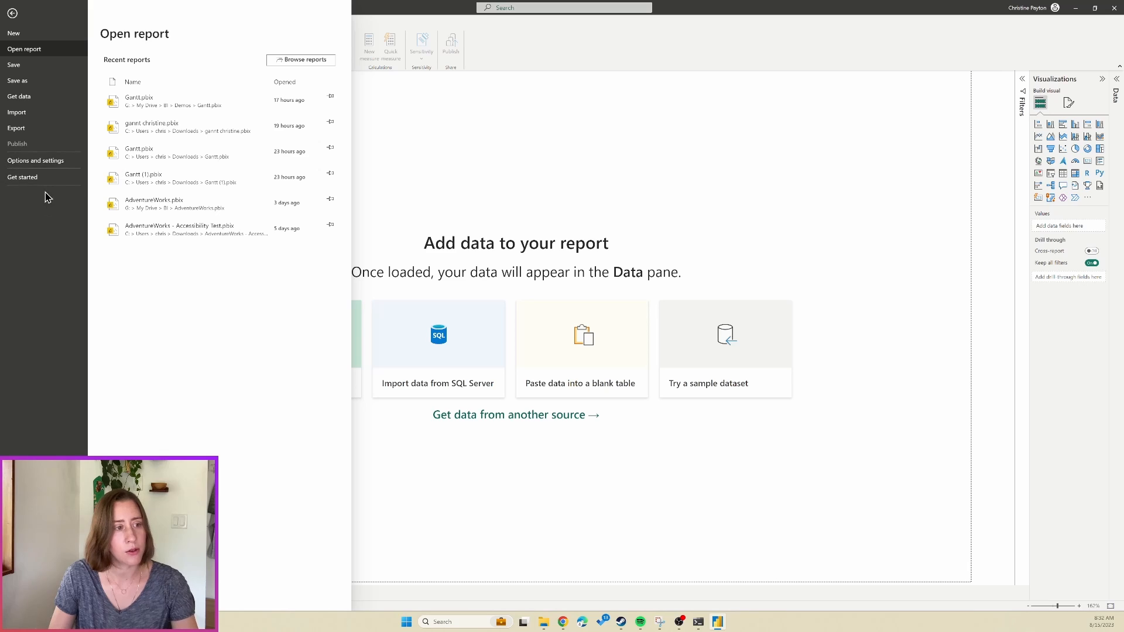
click(43, 163)
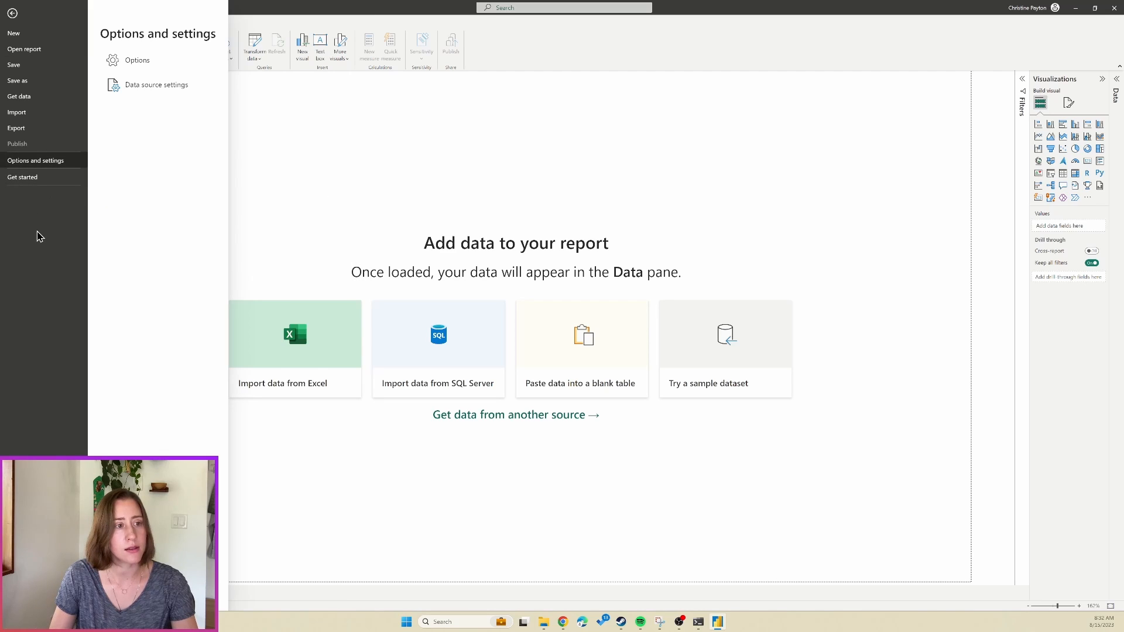
click(137, 61)
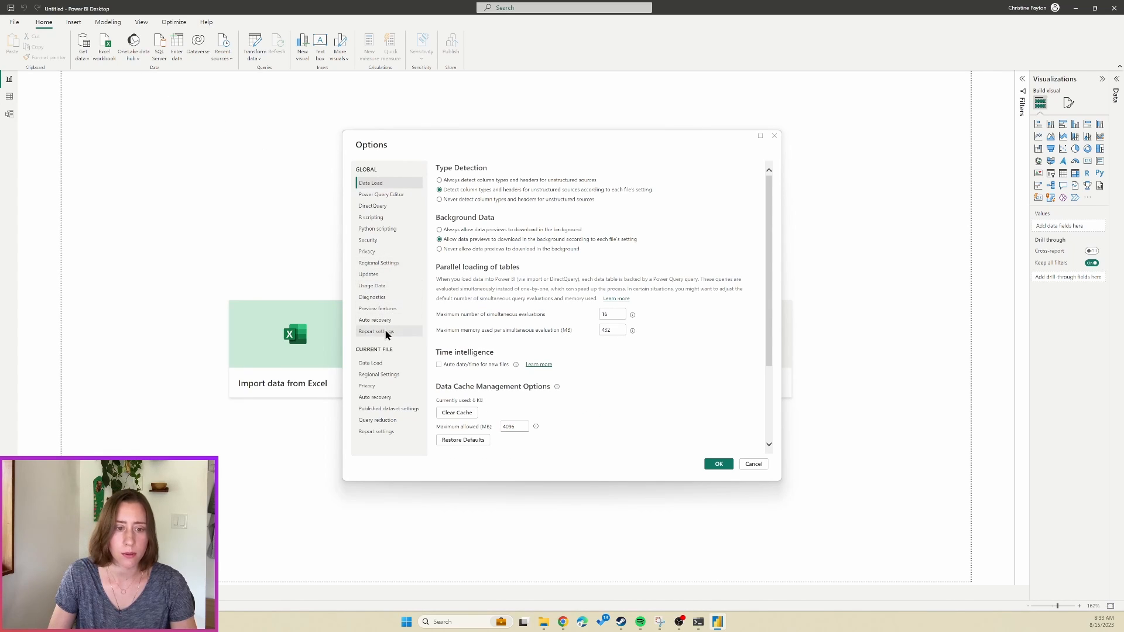
click(376, 230)
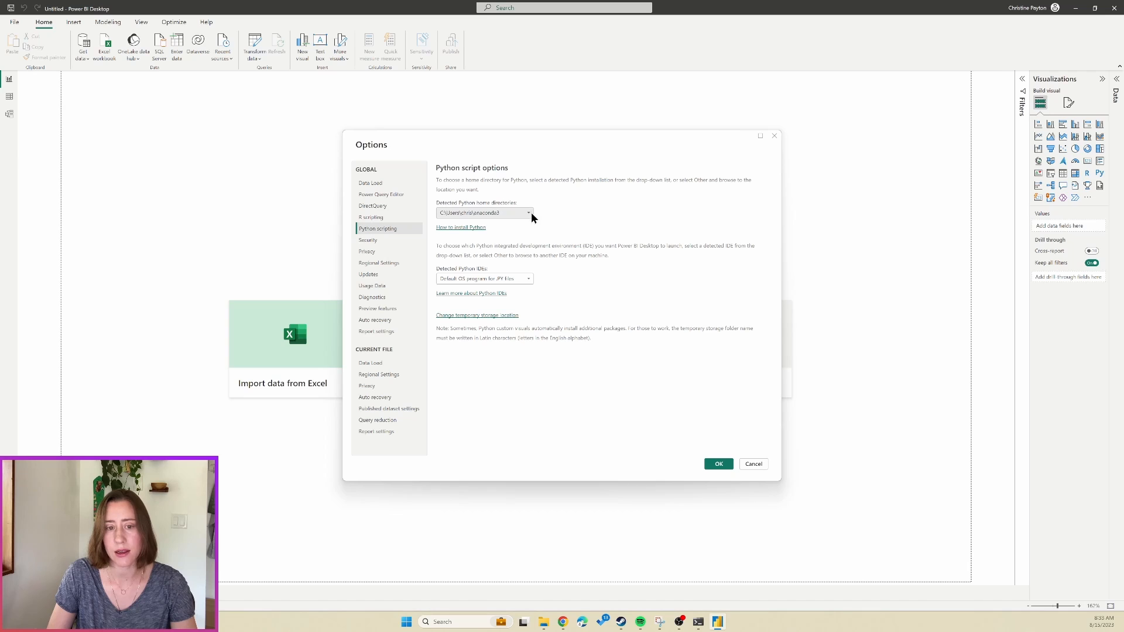
click(720, 464)
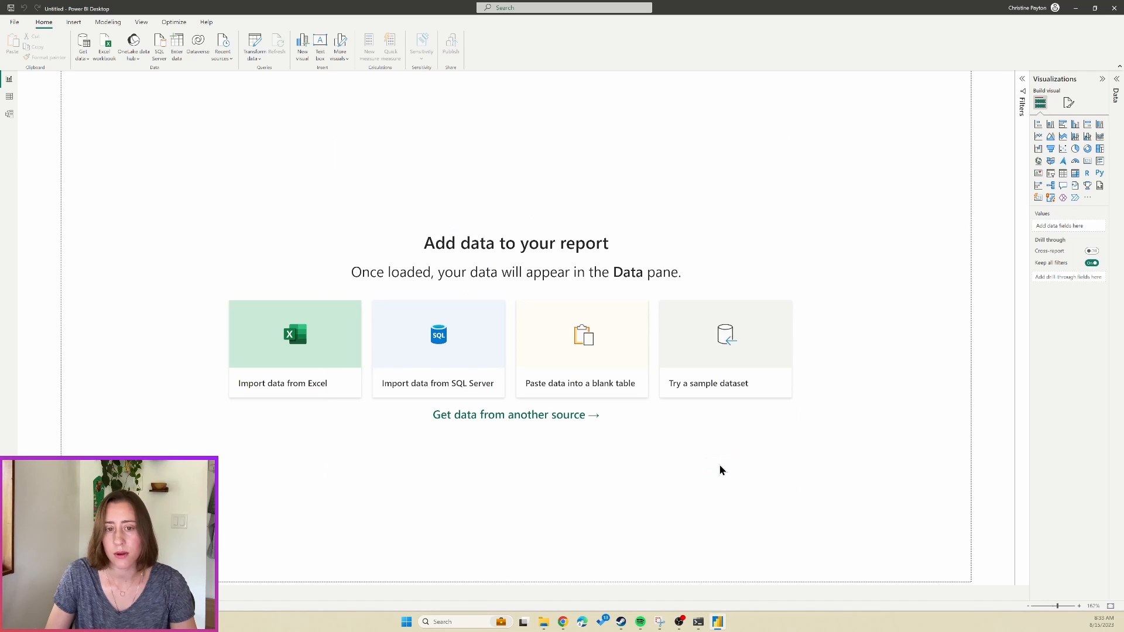
Add a Python visual to the report, enable script visuals, and enlarge it across most of the page.
click(1099, 174)
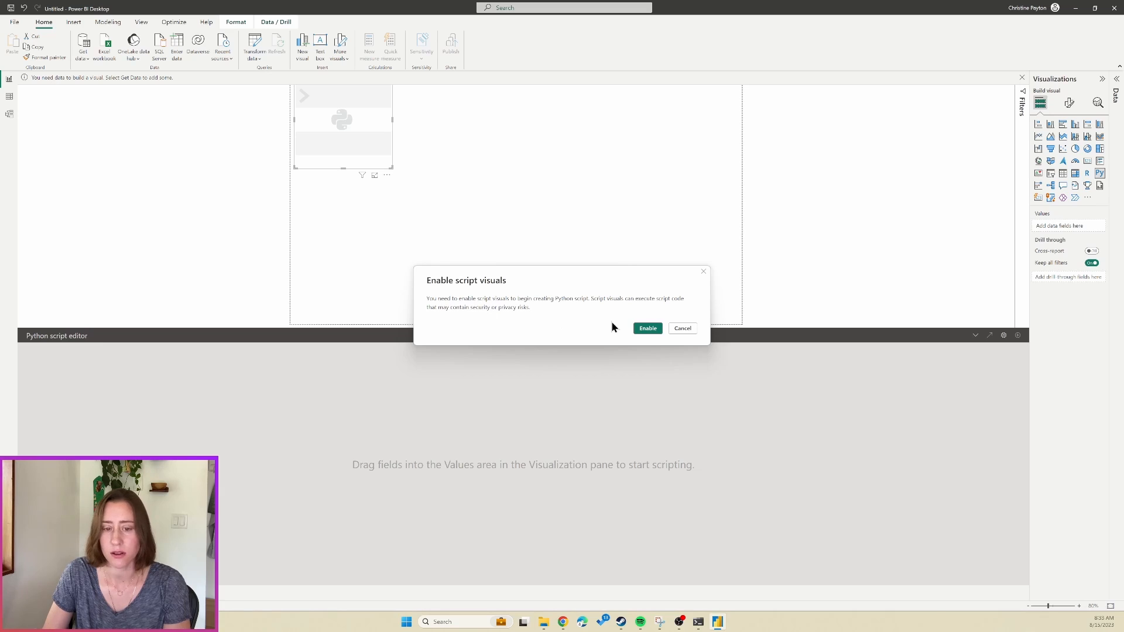
click(651, 330)
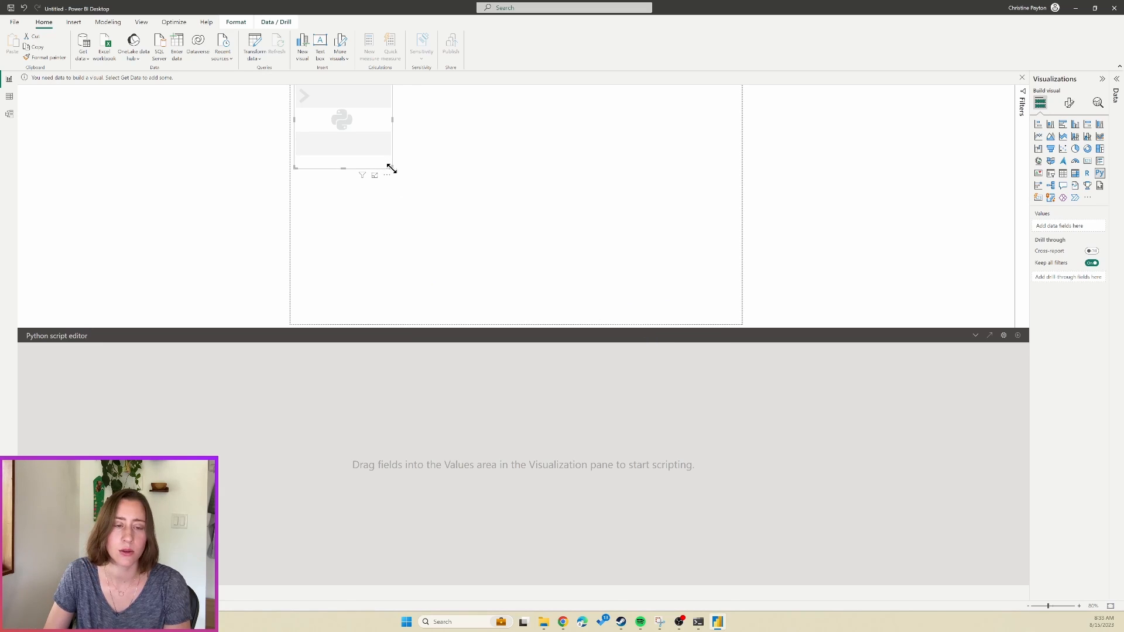
drag(391, 168, 693, 303)
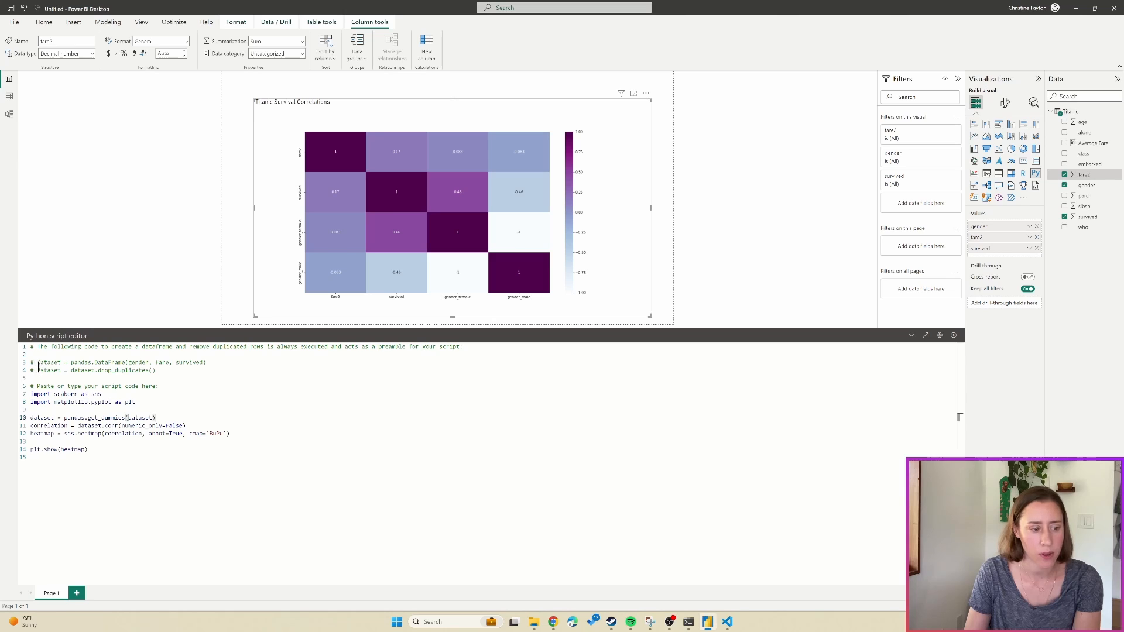
Examine the commented preamble in the heatmap's Python script that builds the dataset and removes duplicates.
drag(38, 367, 169, 370)
click(169, 370)
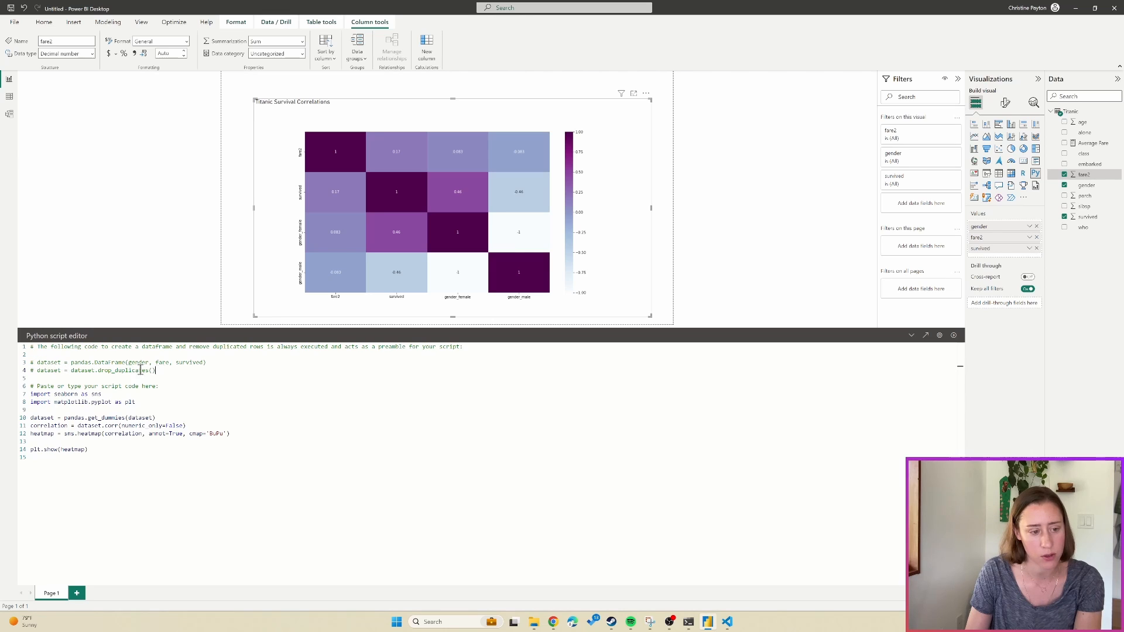
shift+click(10, 365)
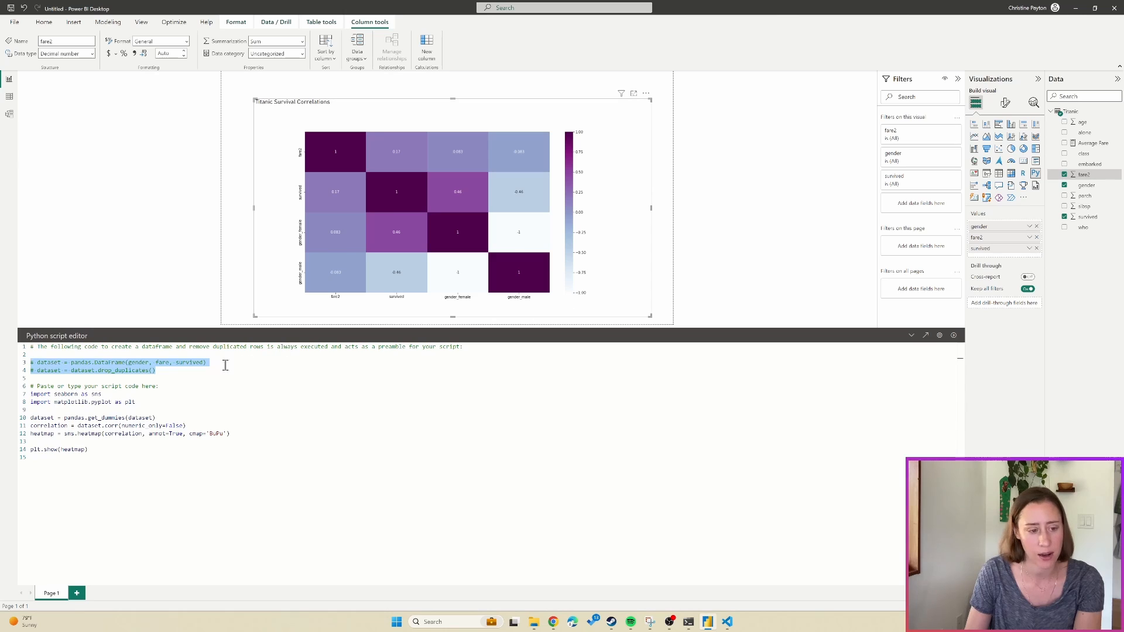
click(169, 363)
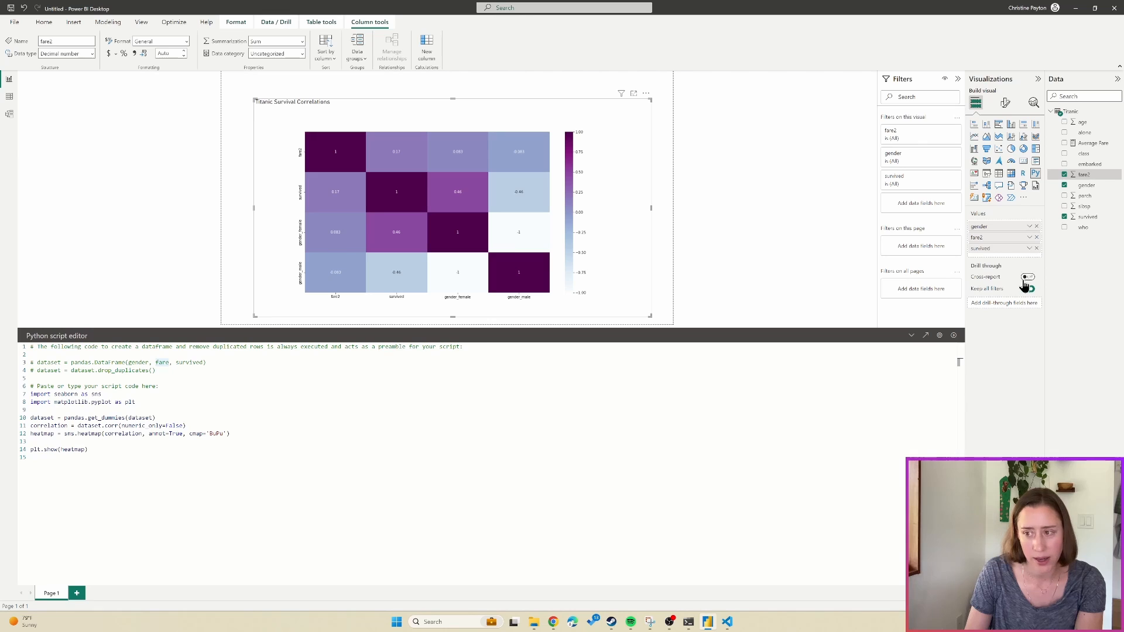
Add the class field to the heatmap visual and compare it with the fields named in the script's DataFrame comment.
click(1064, 154)
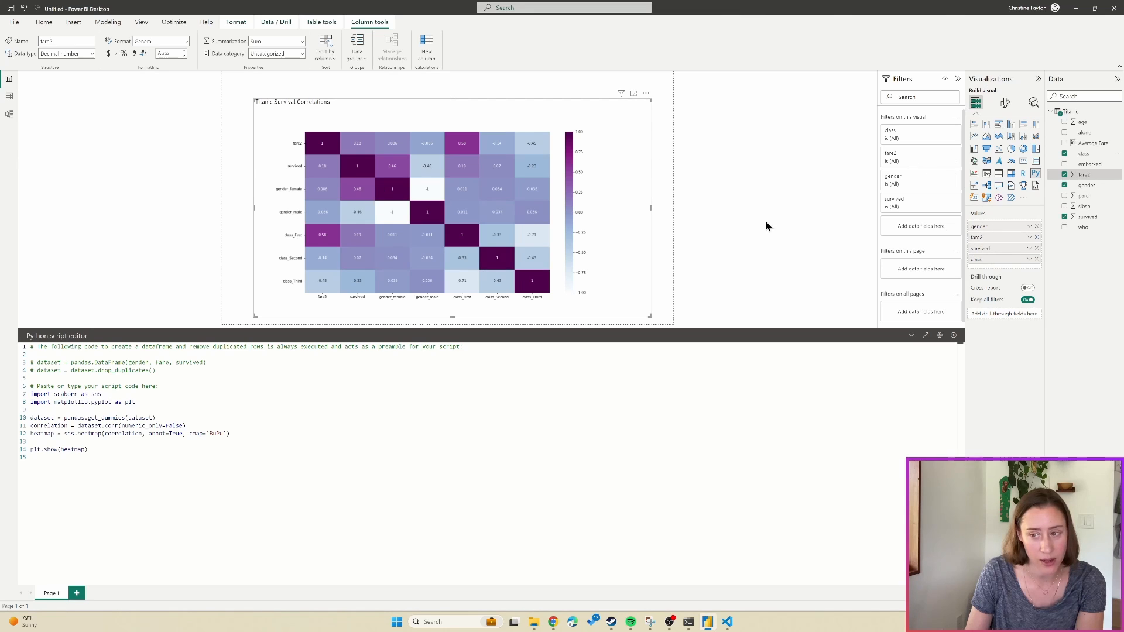
drag(108, 363, 211, 363)
click(209, 363)
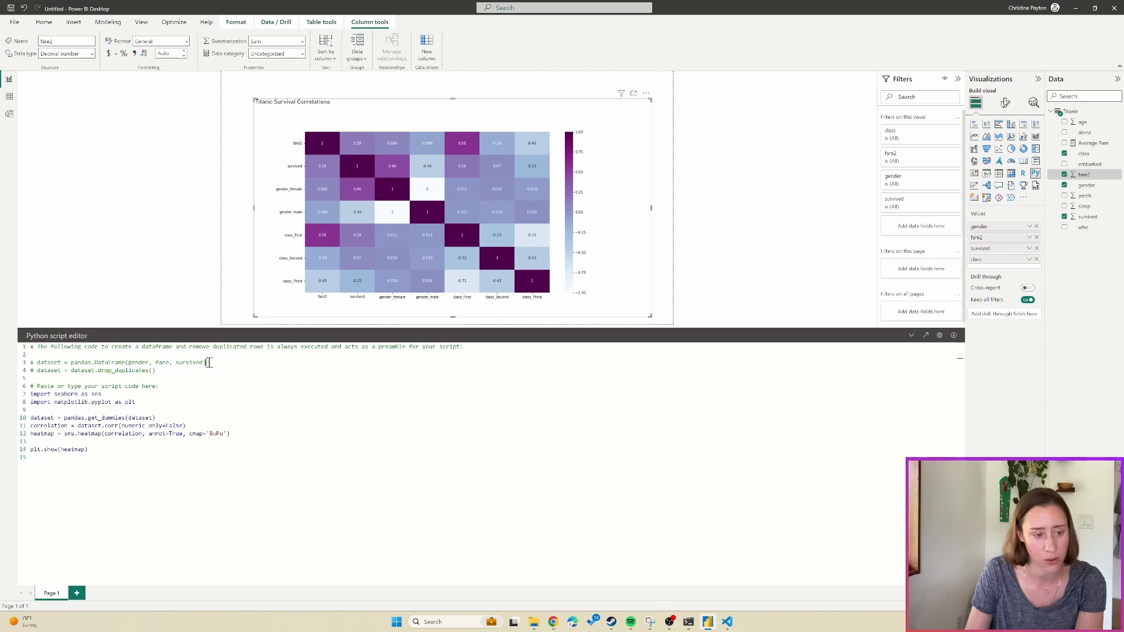
Highlight the pandas.DataFrame comment line and the dataset.drop_duplicates() comment line in turn.
drag(221, 363, 19, 368)
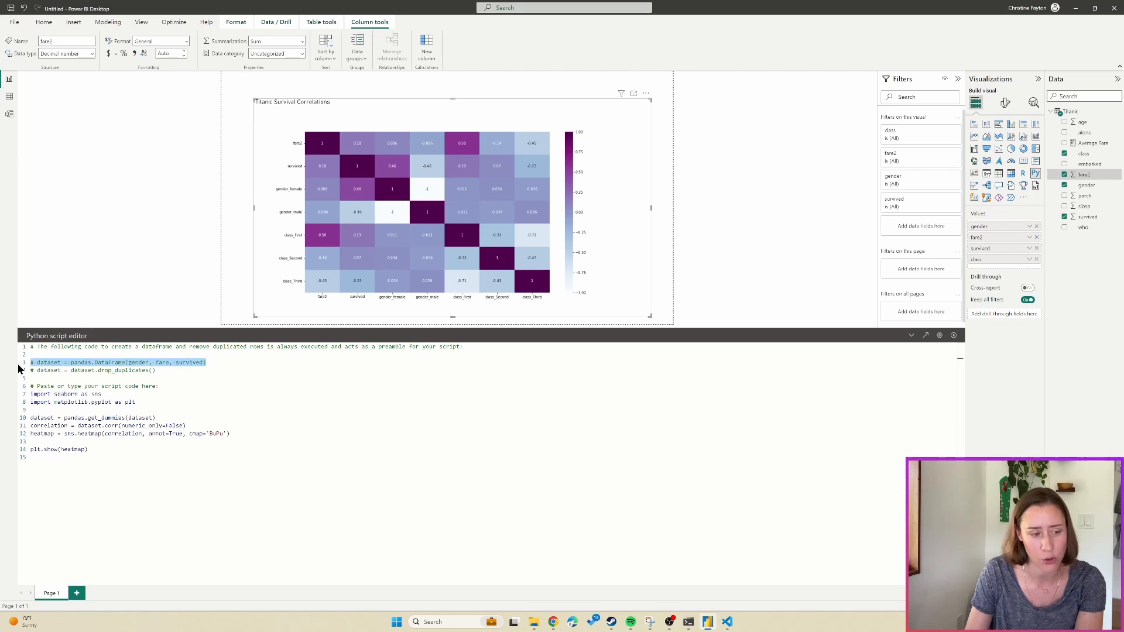
click(170, 371)
drag(193, 371, 30, 371)
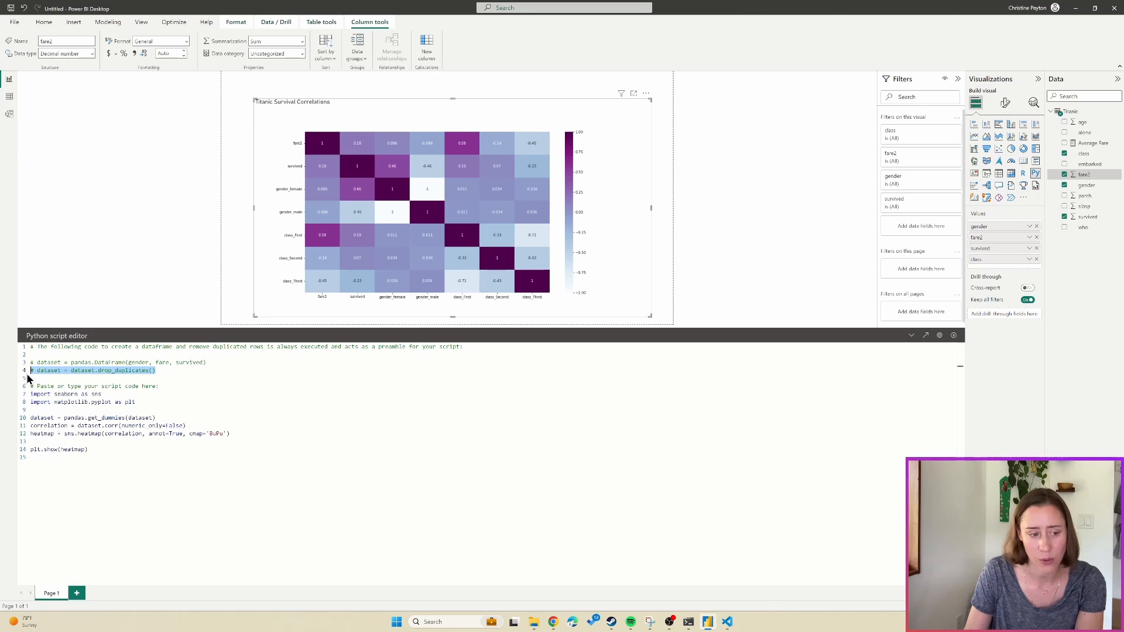
click(167, 372)
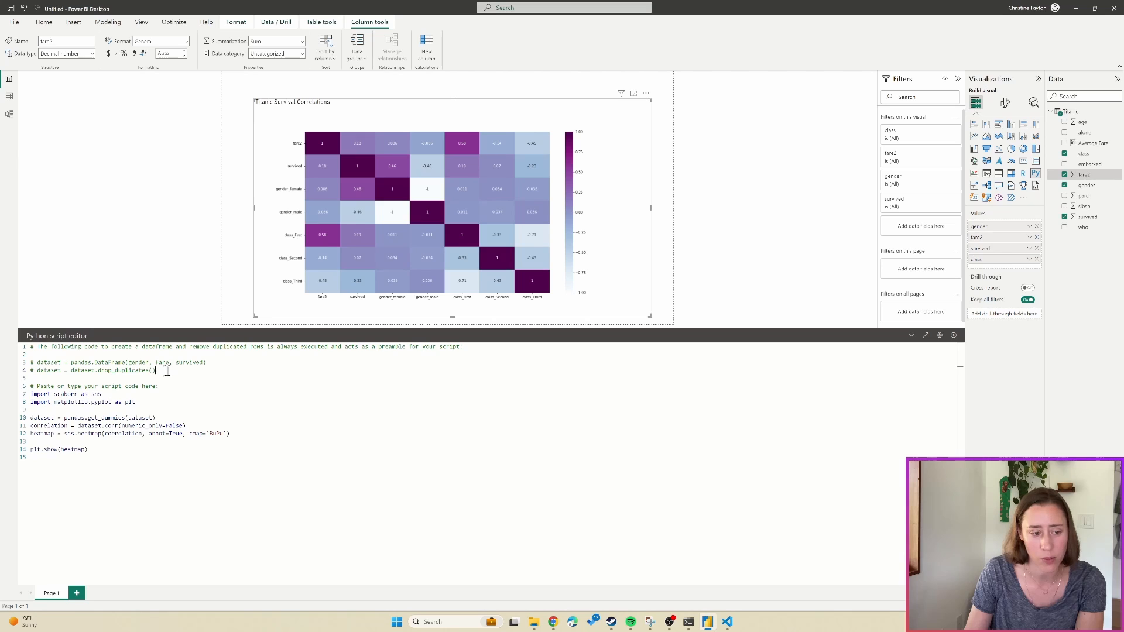
drag(167, 371, 28, 378)
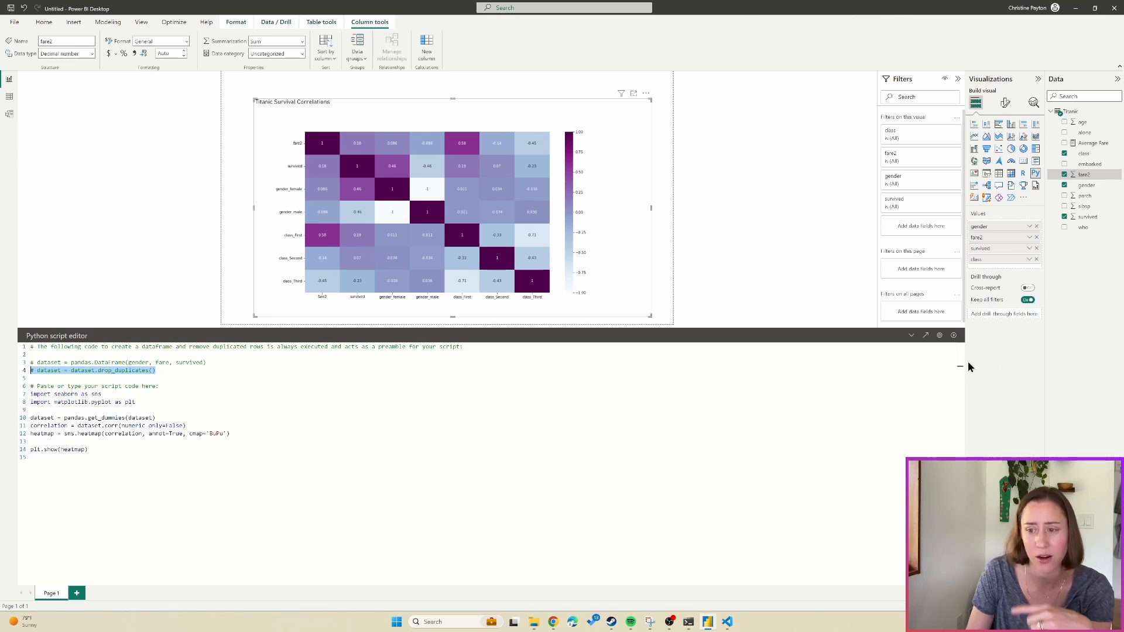
Open the visual's script in Visual Studio Code and review its dataset loading, get_dummies, correlation and heatmap lines.
click(925, 335)
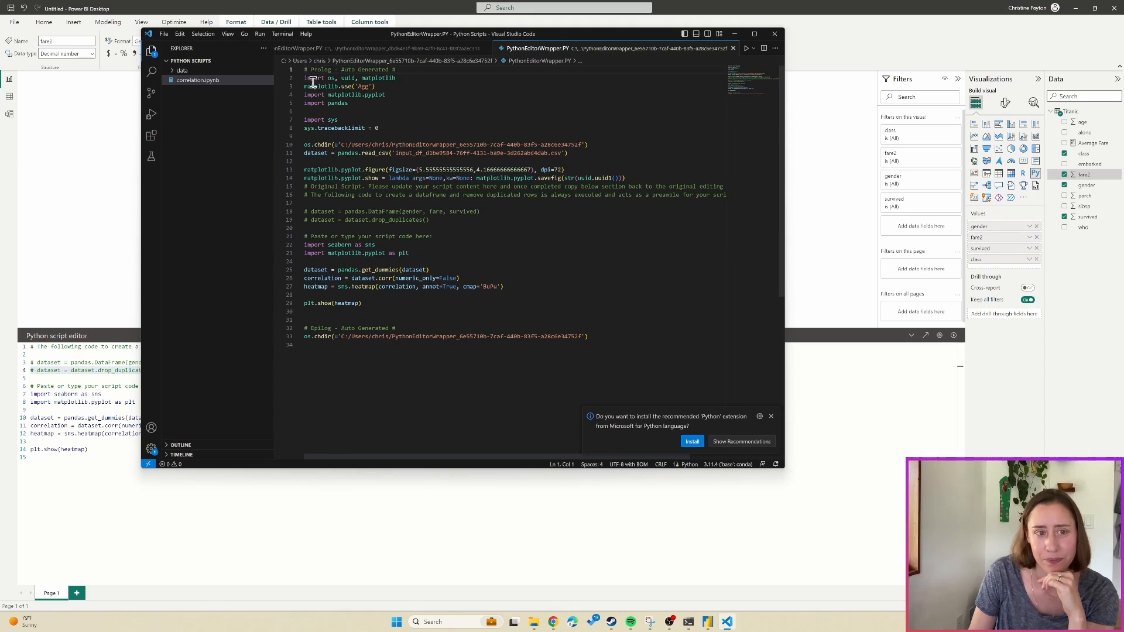
click(442, 261)
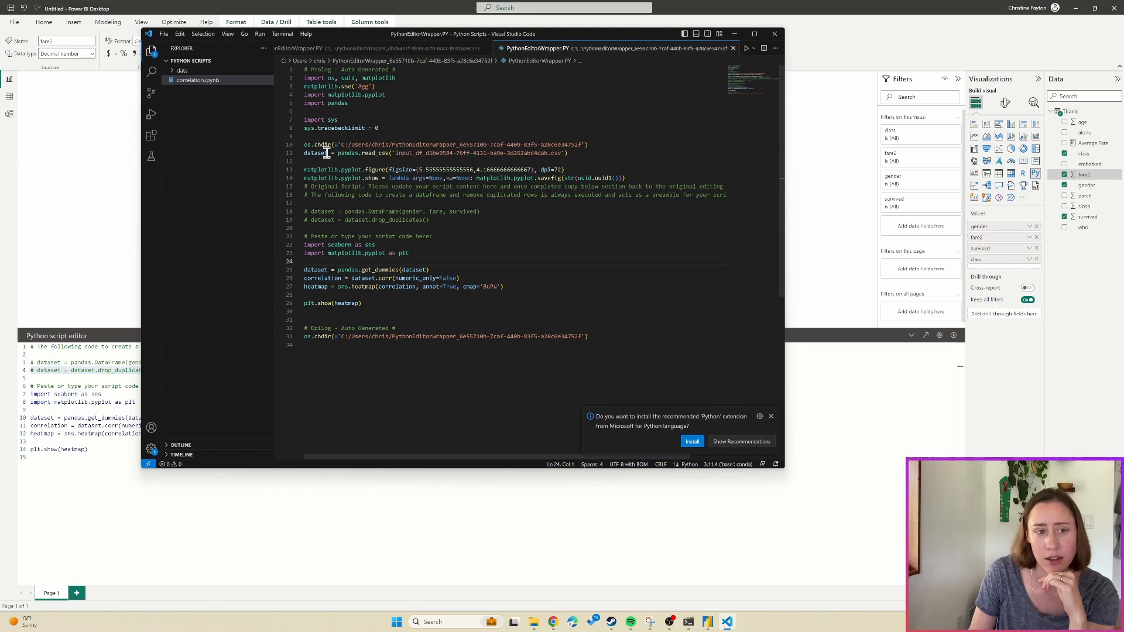
click(357, 155)
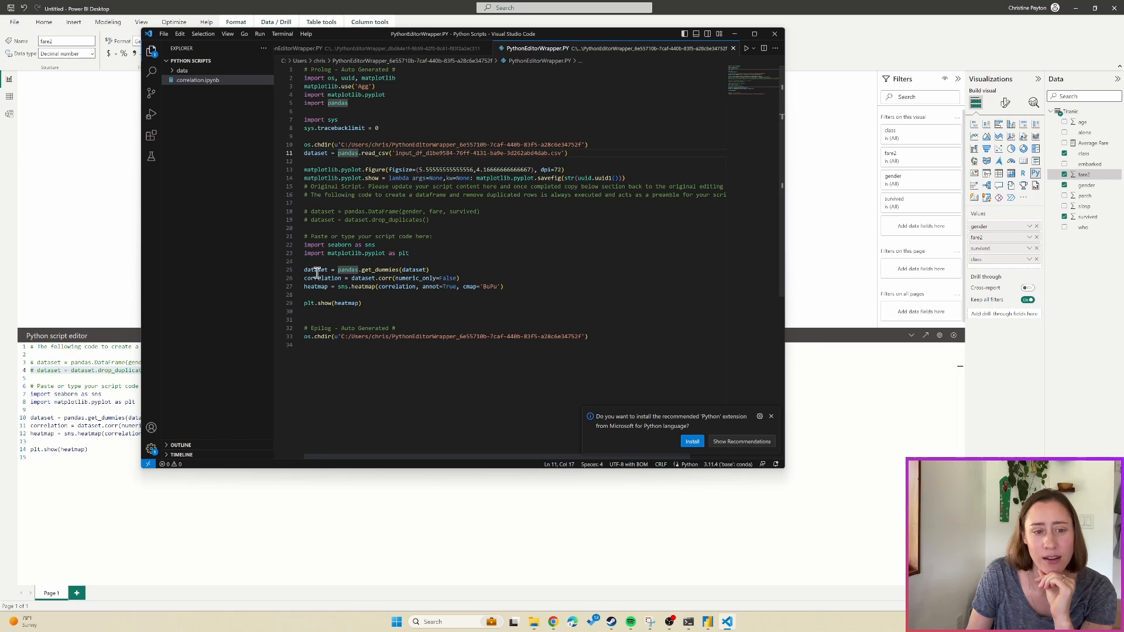
drag(305, 270, 410, 287)
click(473, 288)
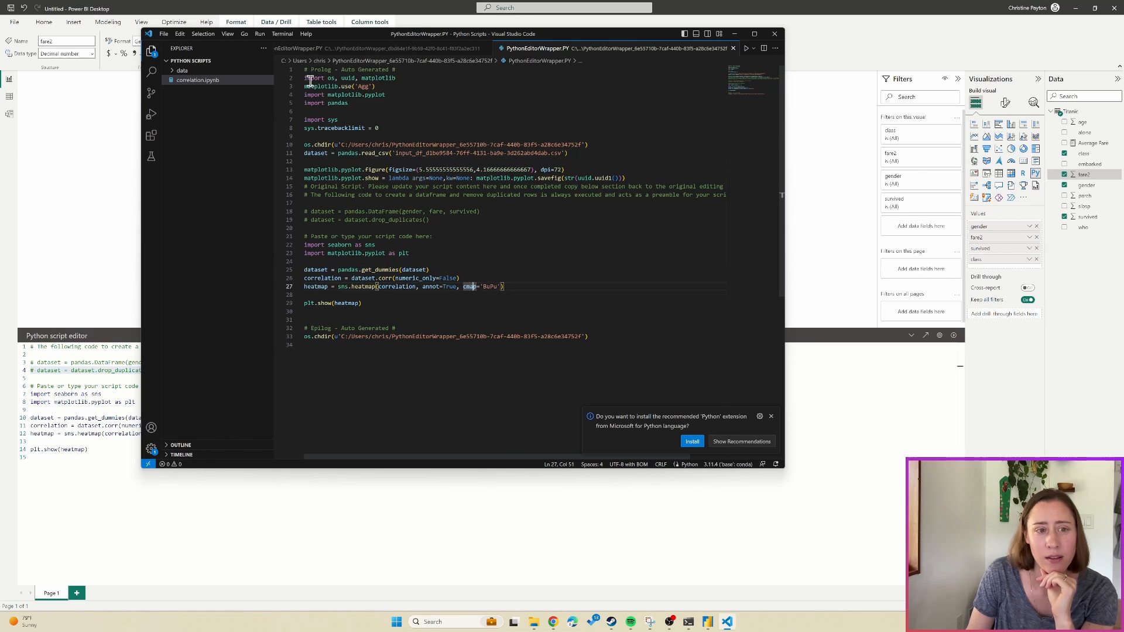
Examine the matplotlib.pyplot import in the generated wrapper script, and close Visual Studio Code.
click(338, 94)
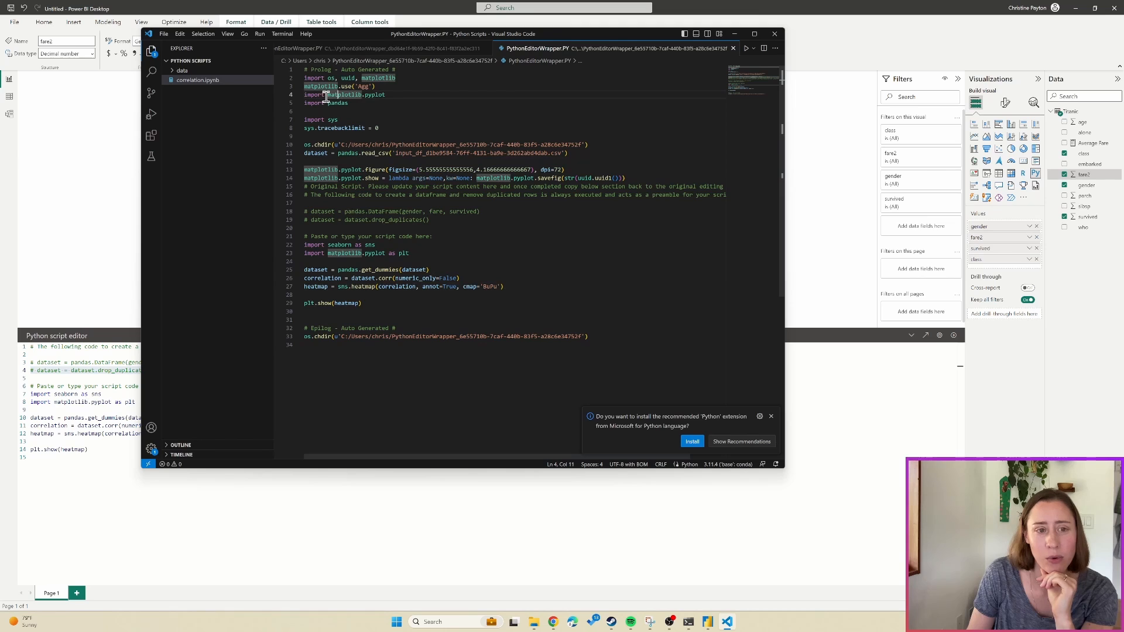
drag(327, 95, 404, 97)
click(466, 213)
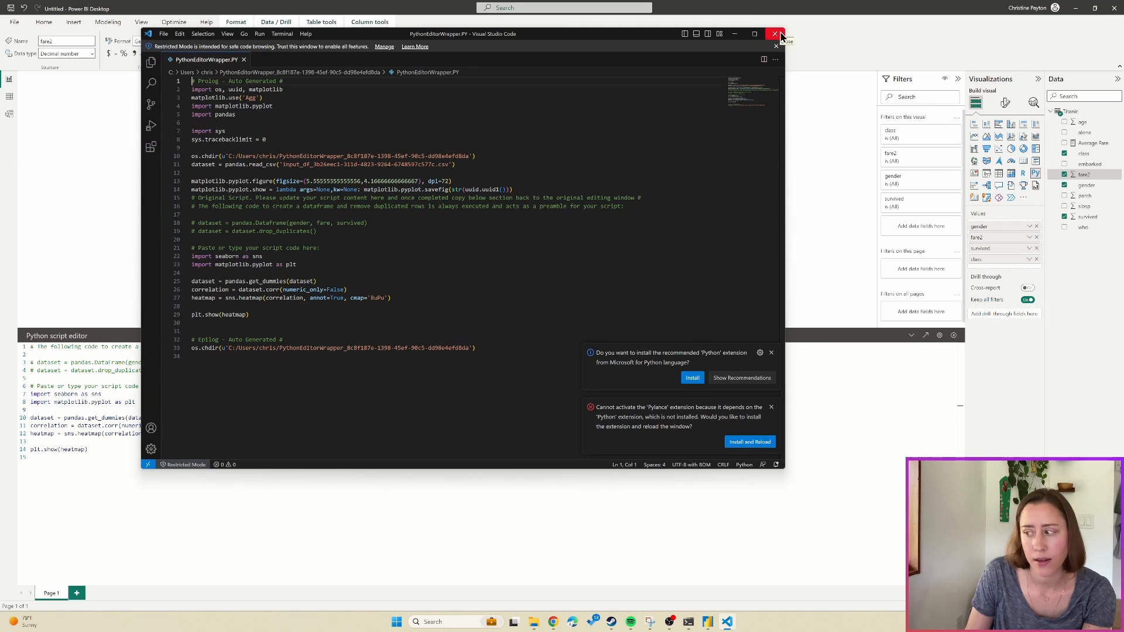
click(781, 36)
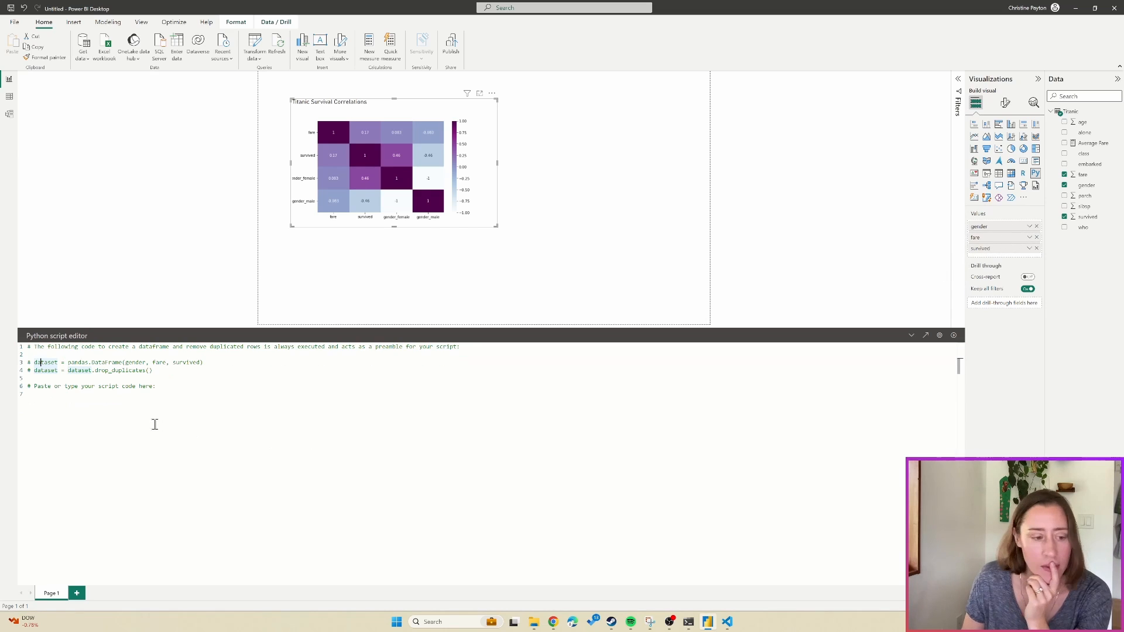
Below the preamble comments, add the lines "import seaborn as sns" and "import matplotlib.pyplot as plt" to the Python script.
drag(68, 363, 88, 362)
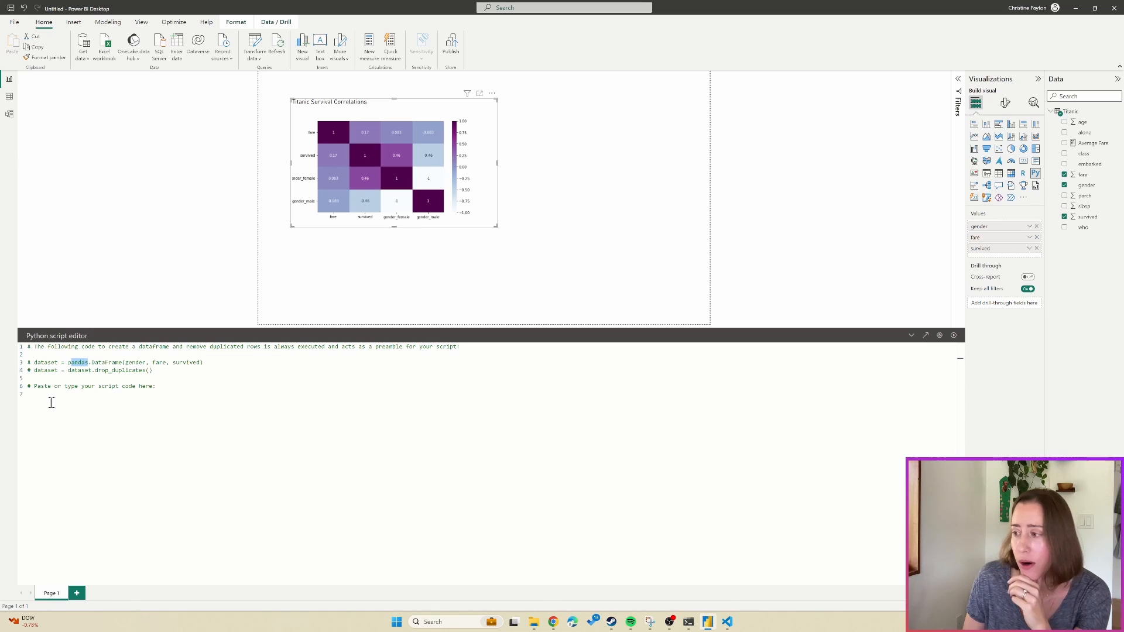
click(107, 392)
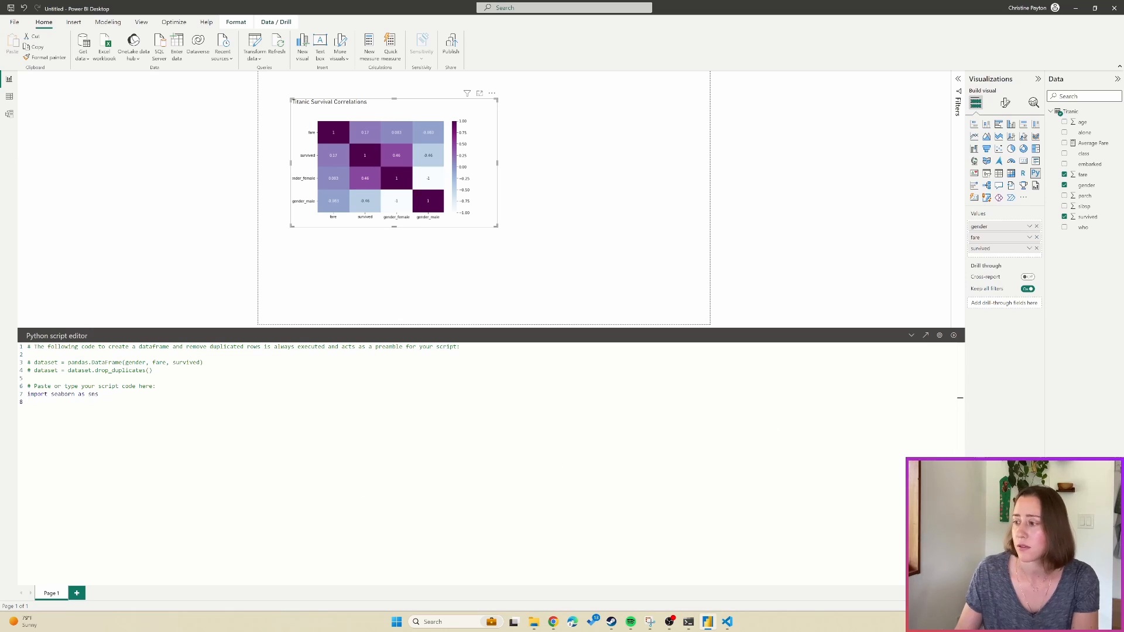
key(alt+Tab)
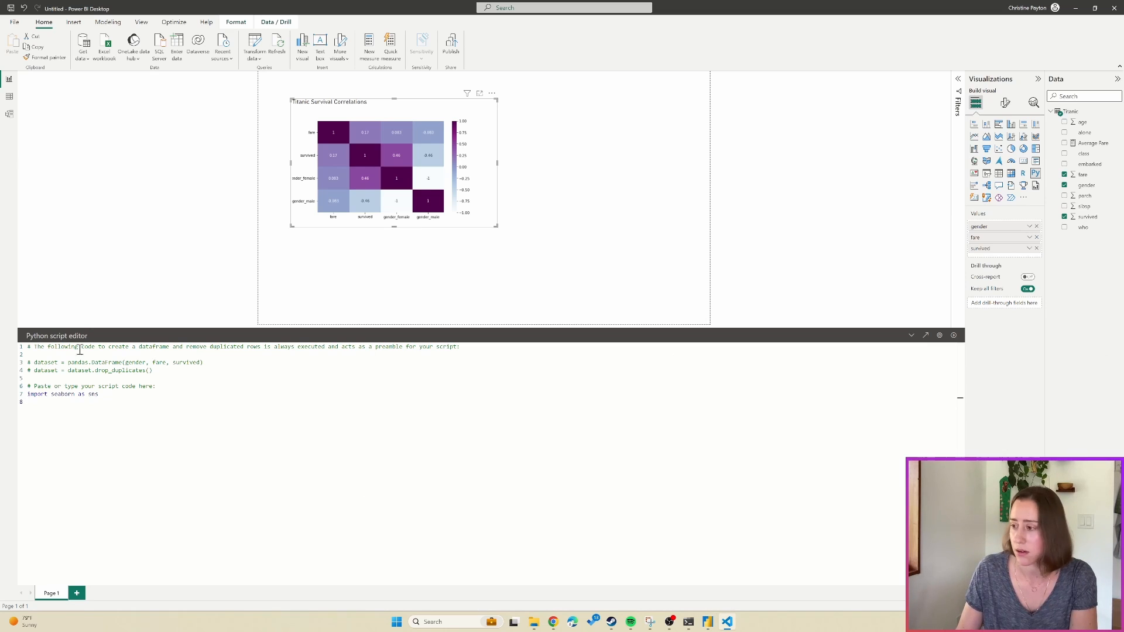
click(141, 403)
text(import matplotlib.pyplot as plt)
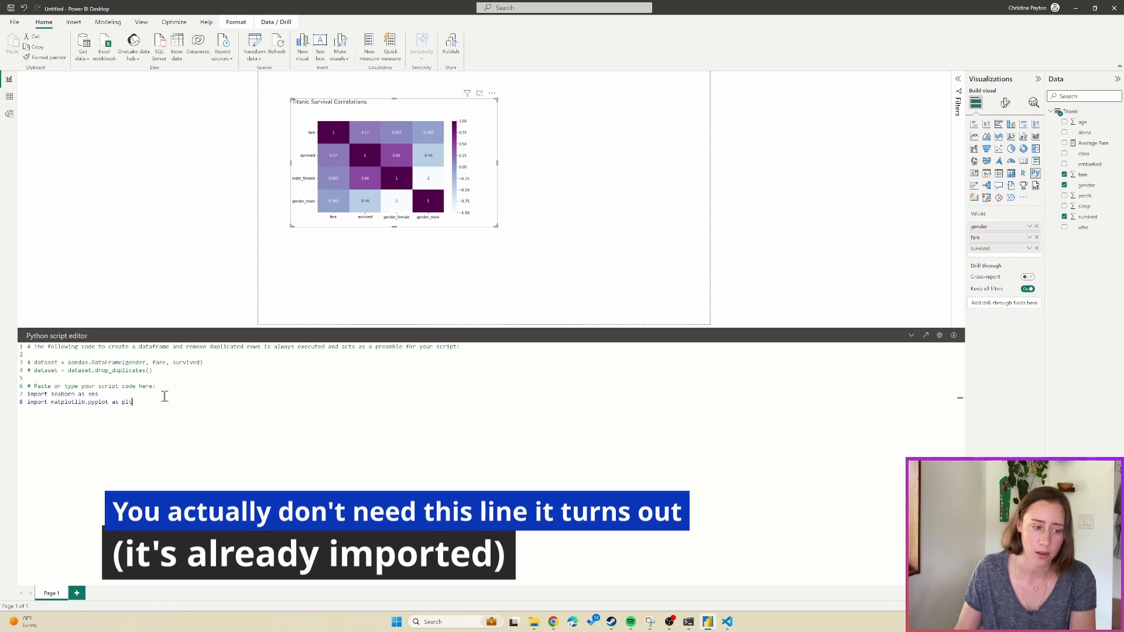
key(Return)
key(Return)
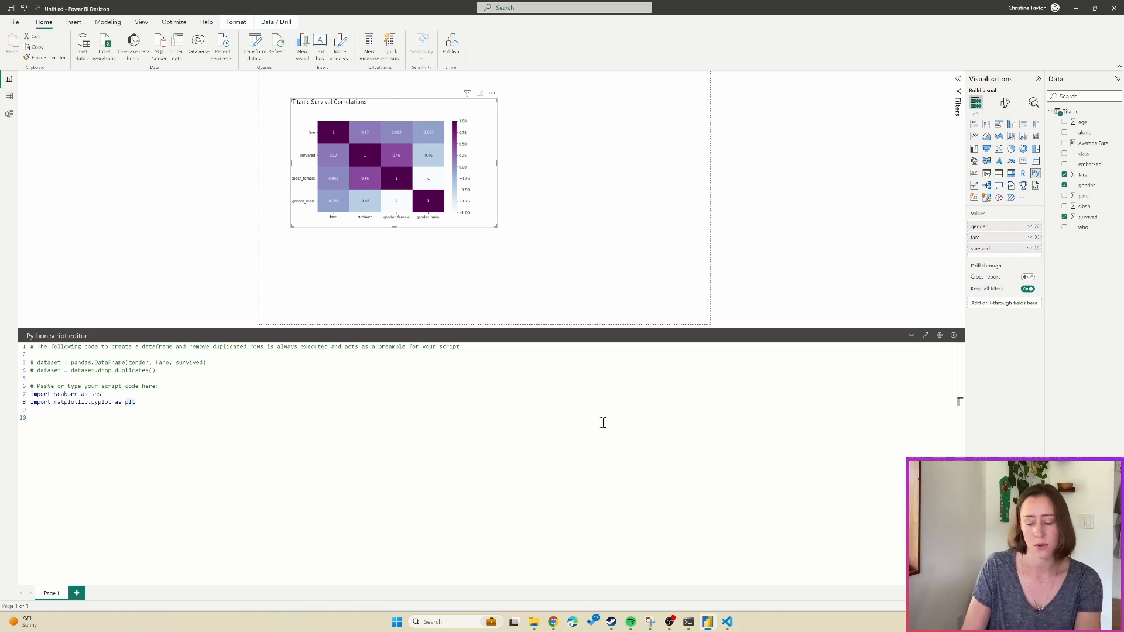
Below the import lines, add the line "dataset = pandas.get_dummies(dataset)" to the Python script.
key(Return)
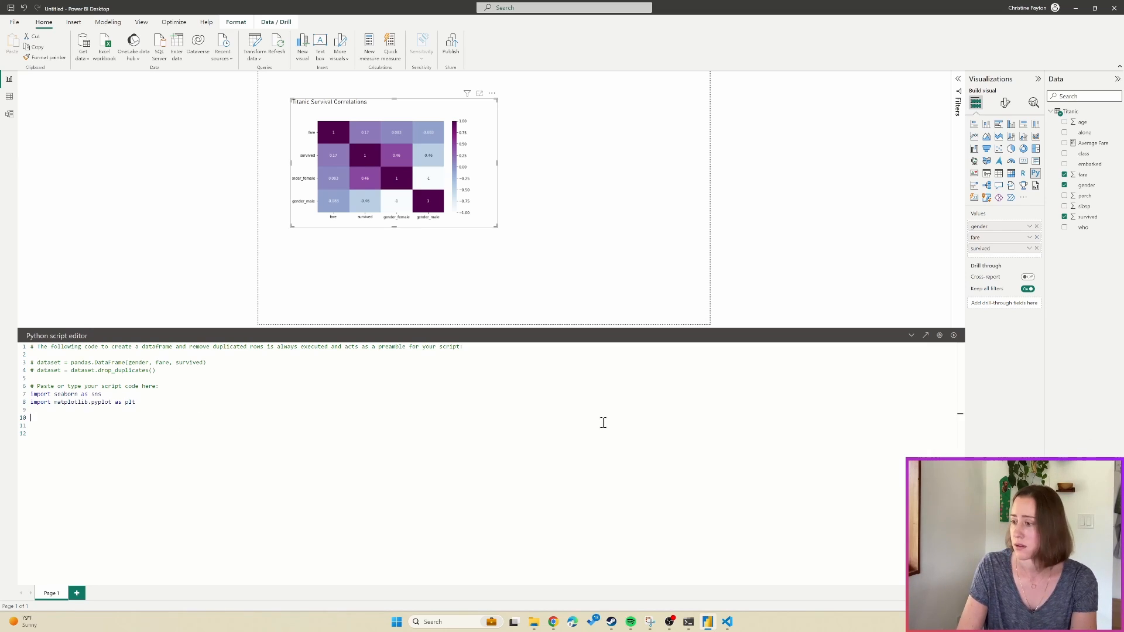
text(dataset)
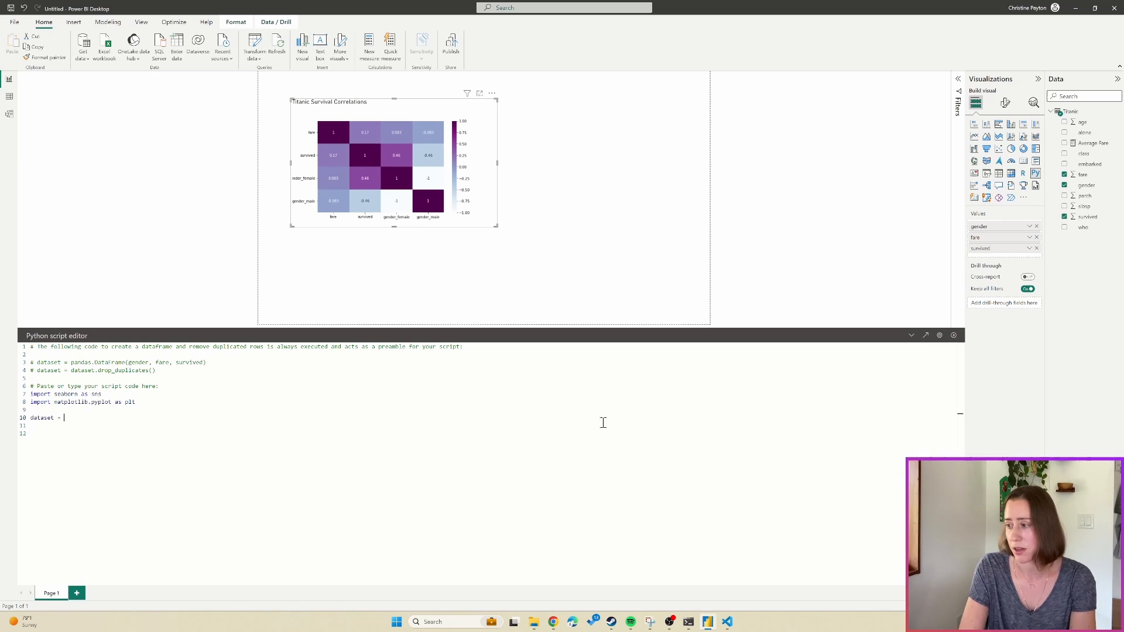
text( = pd)
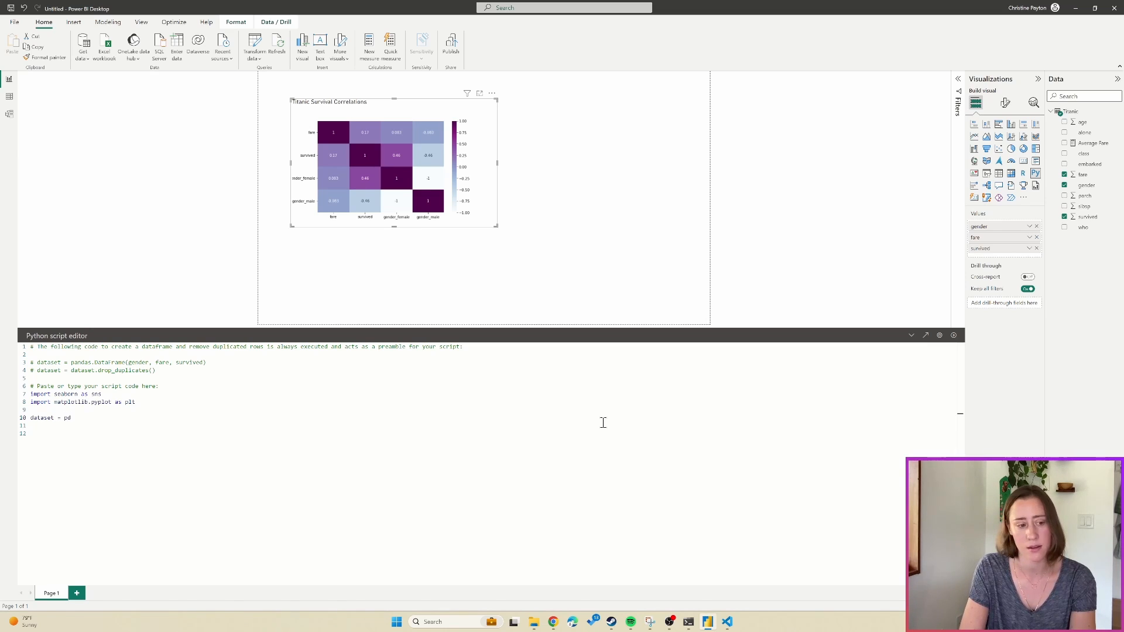
key(BackSpace)
text(andas.)
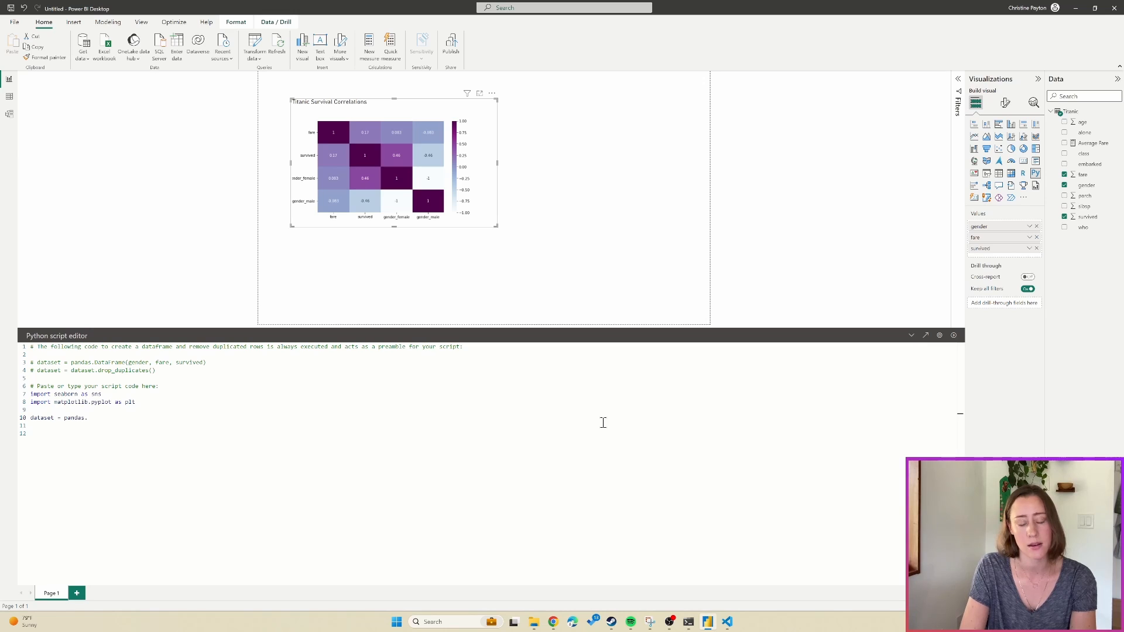
text(get_dumm)
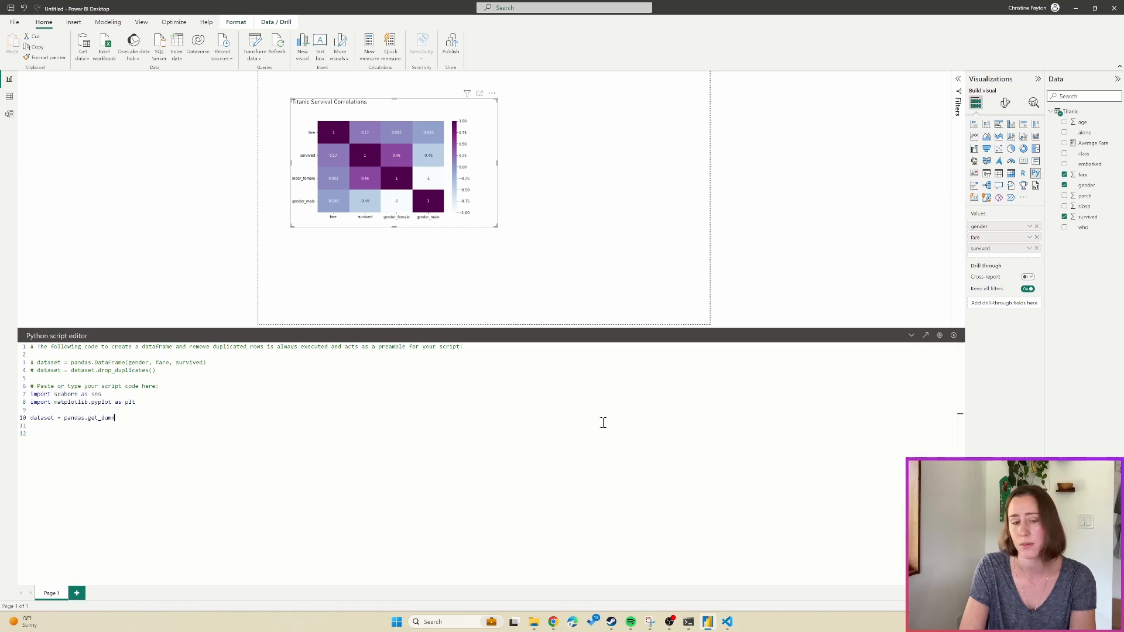
text(ies(datase)
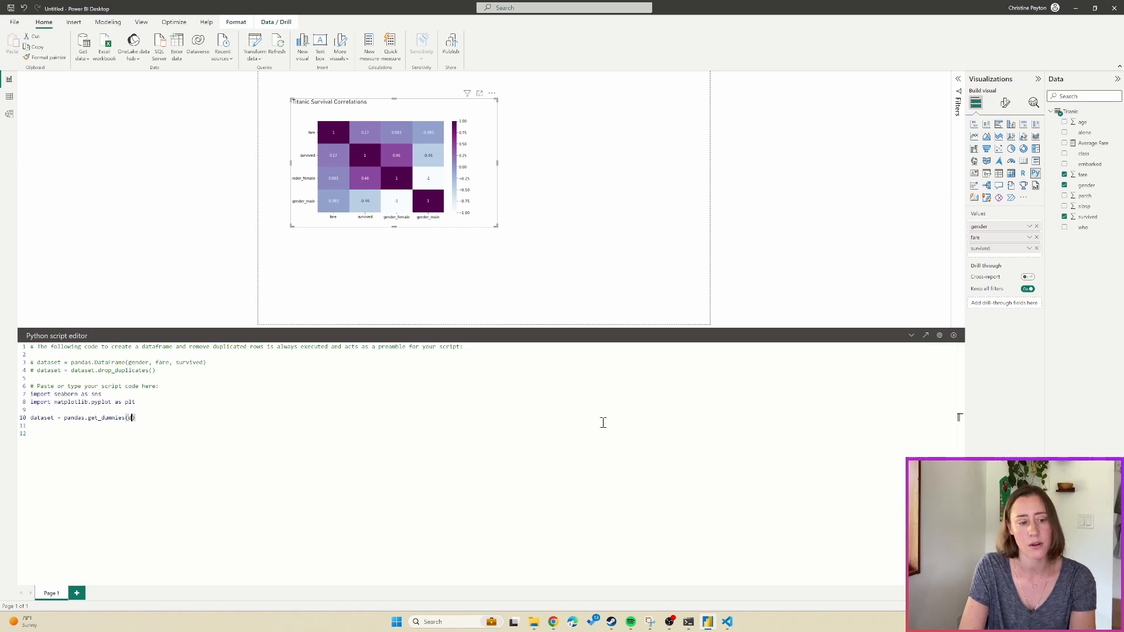
text(t)
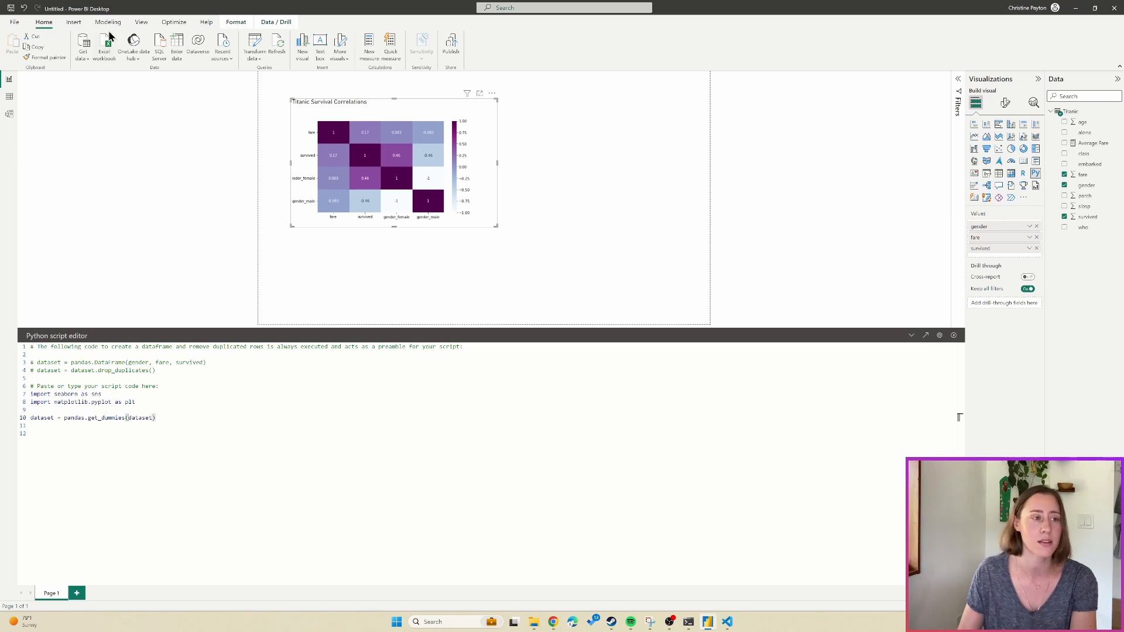
Examine the gender column in the Titanic table's data, and return to the end of the get_dummies line in the script.
click(8, 96)
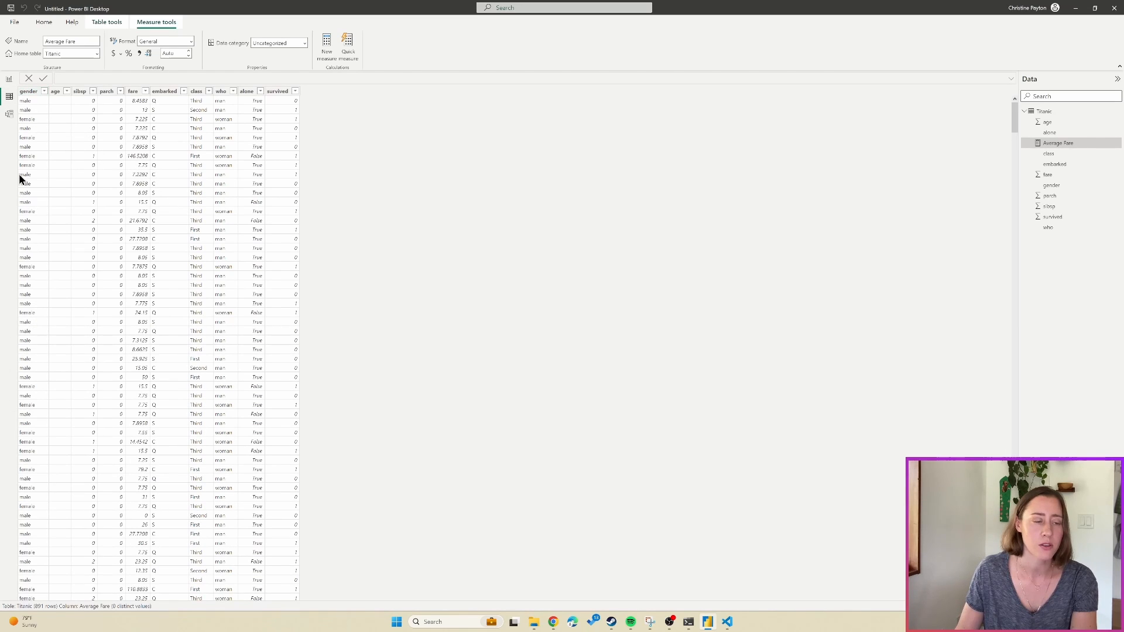
click(9, 80)
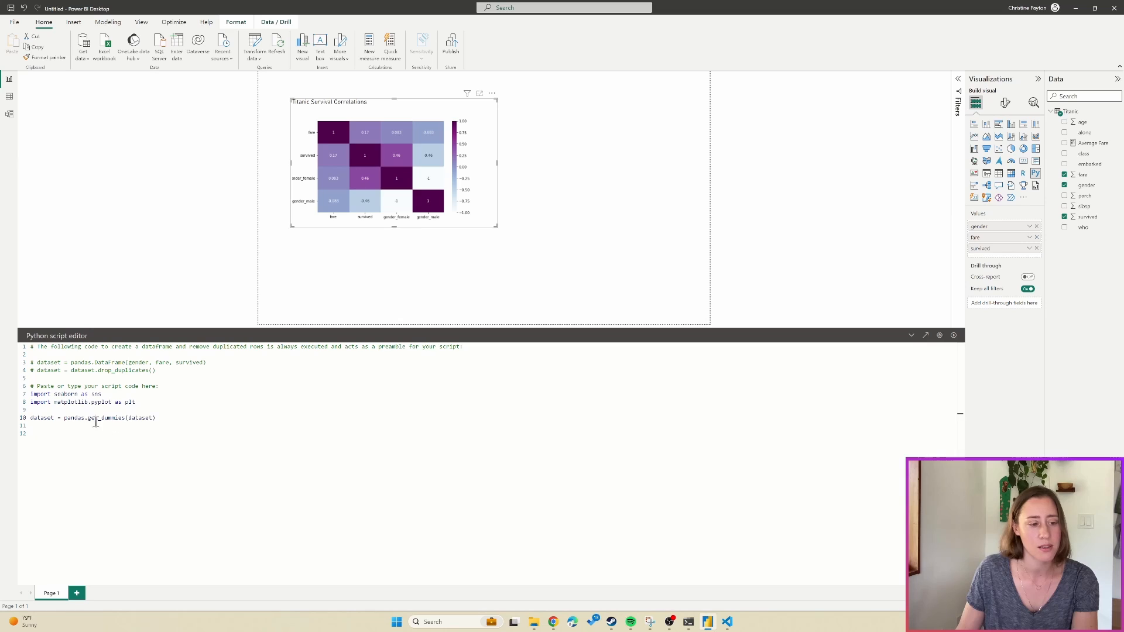
click(156, 417)
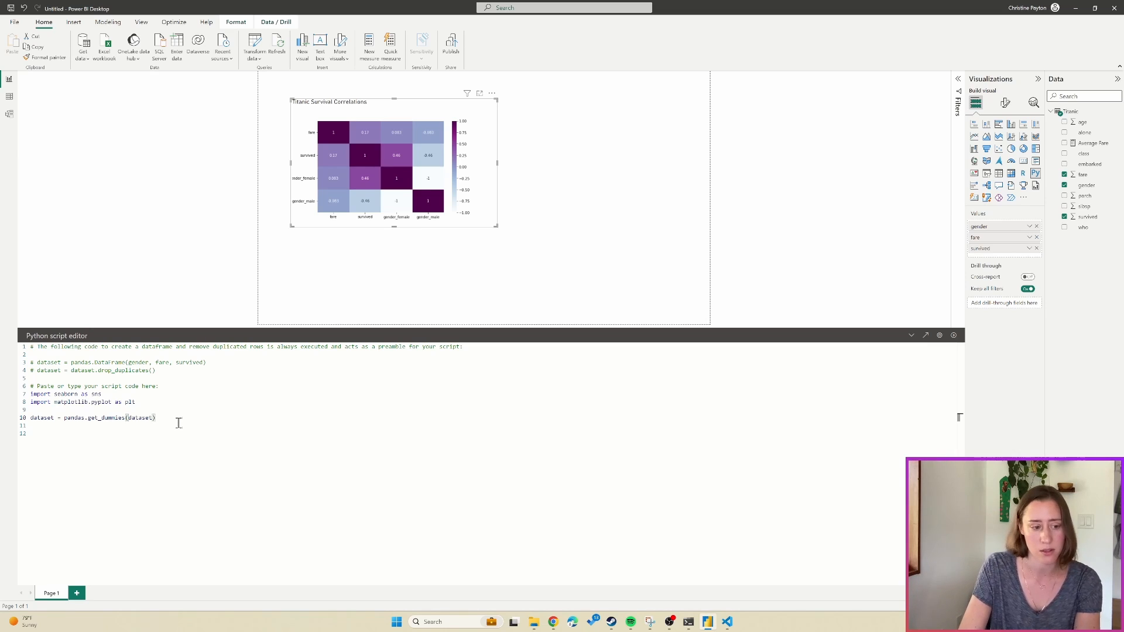
On a new line below get_dummies, add "correlation = dataset.corr(numeric_only=False)".
key(Return)
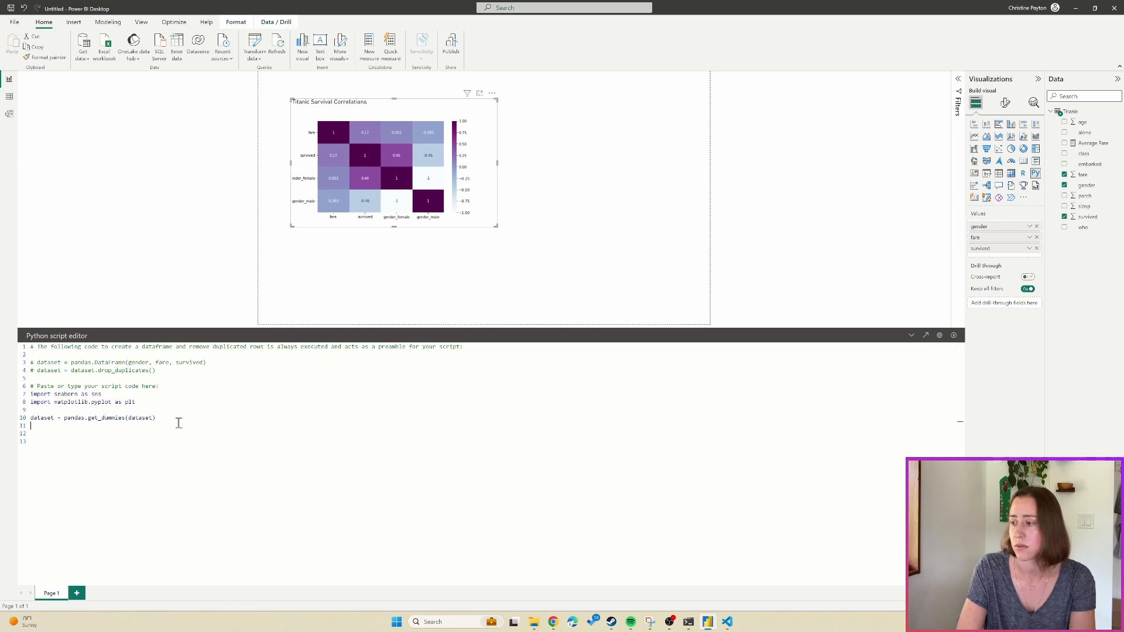
text(corr)
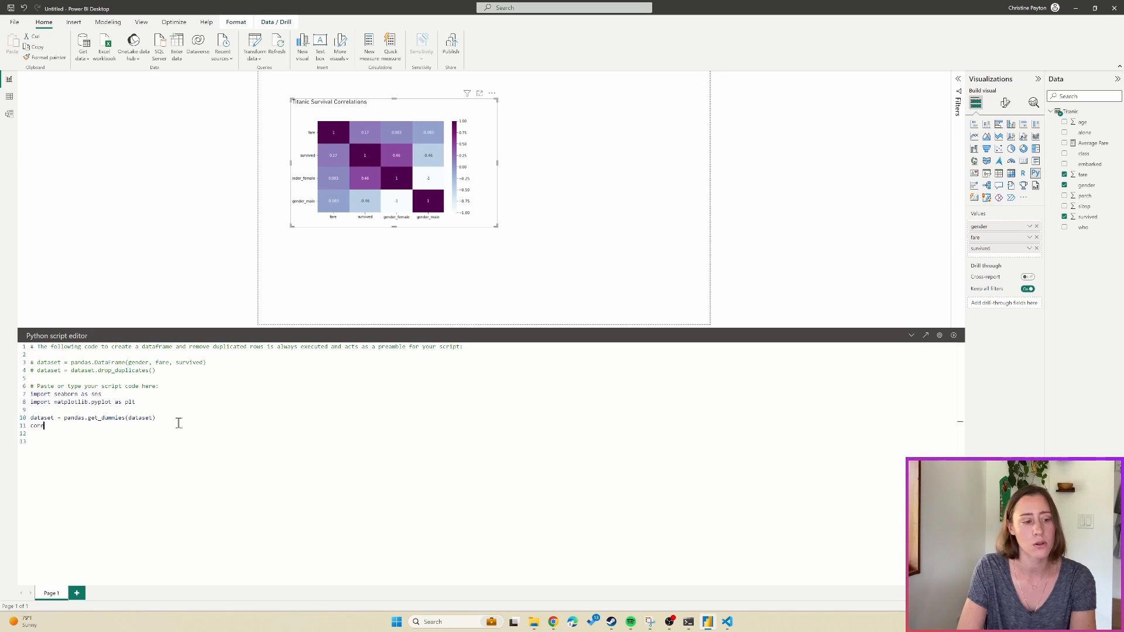
text(elation =)
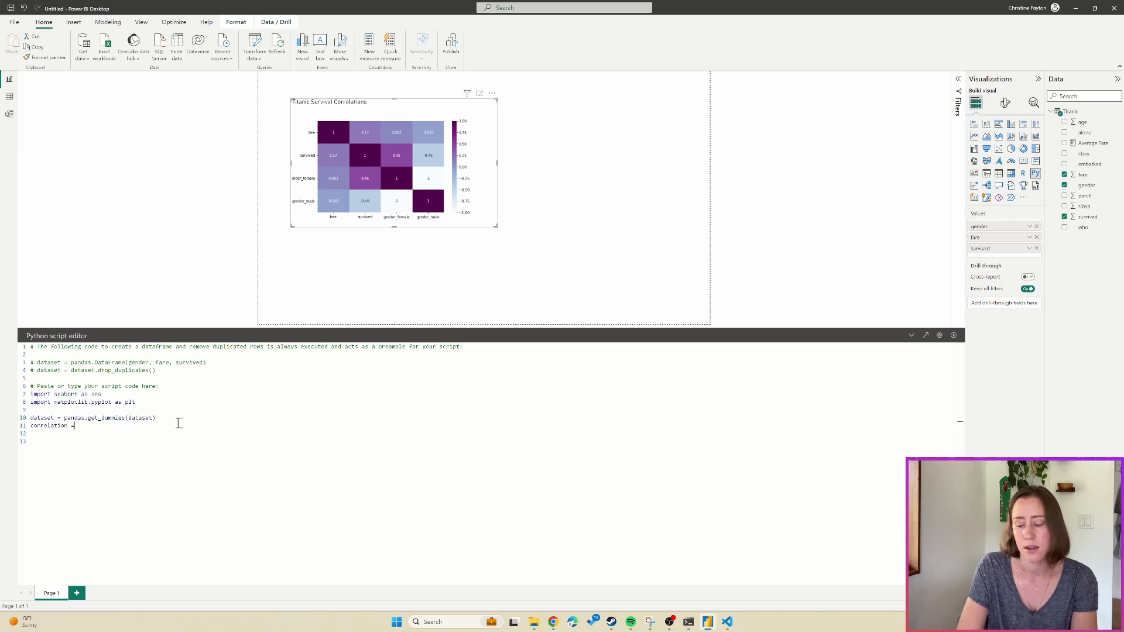
text( dataset.c)
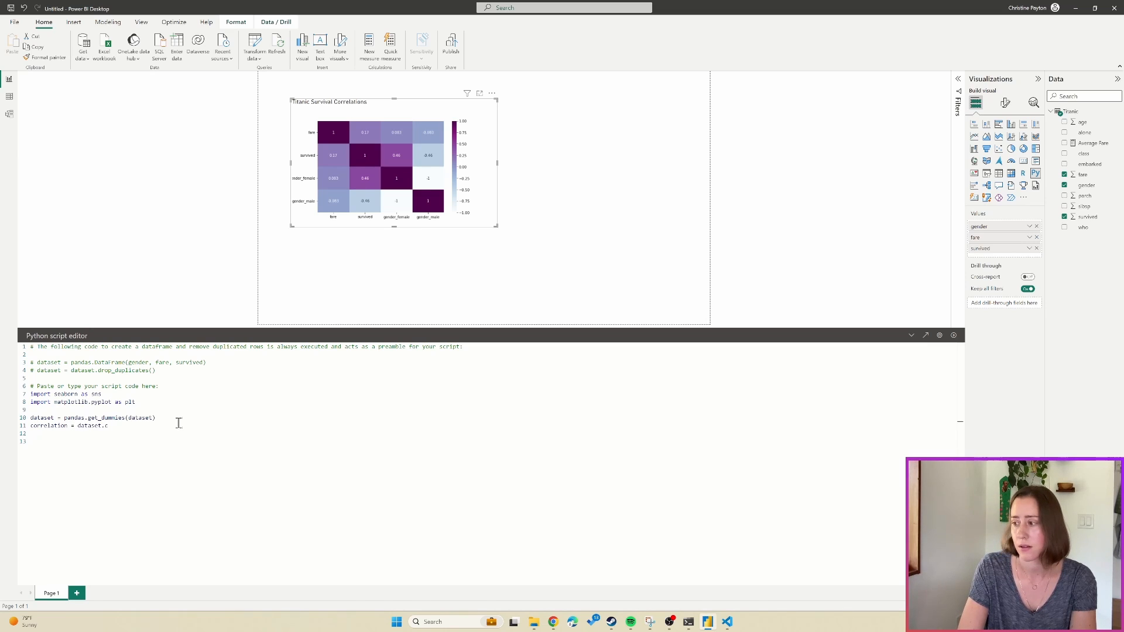
text(orr)
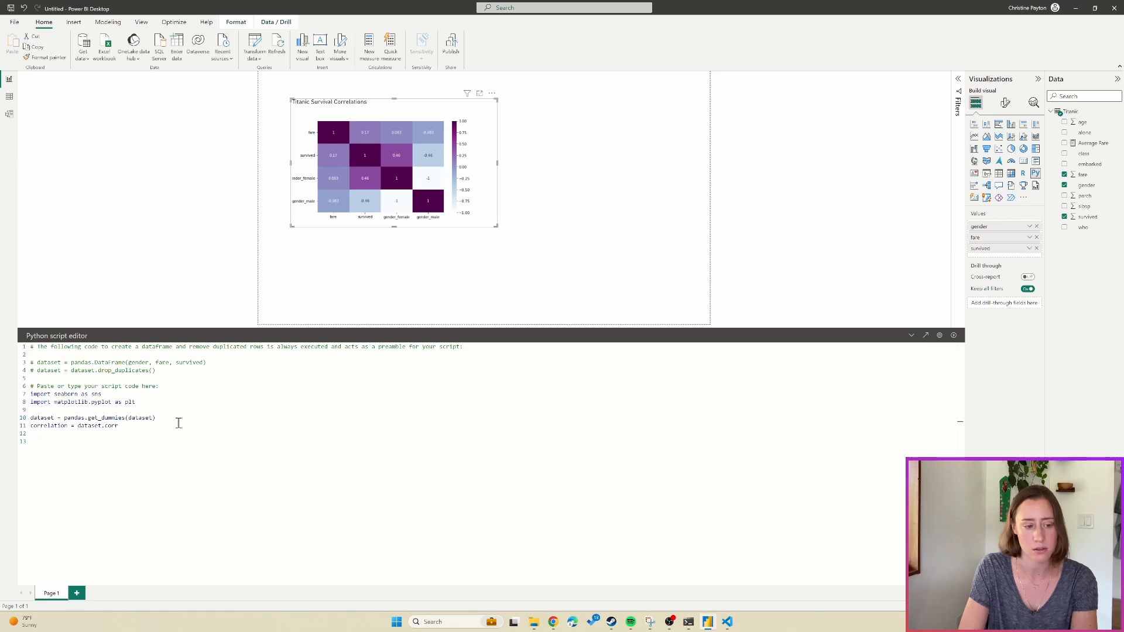
text(()
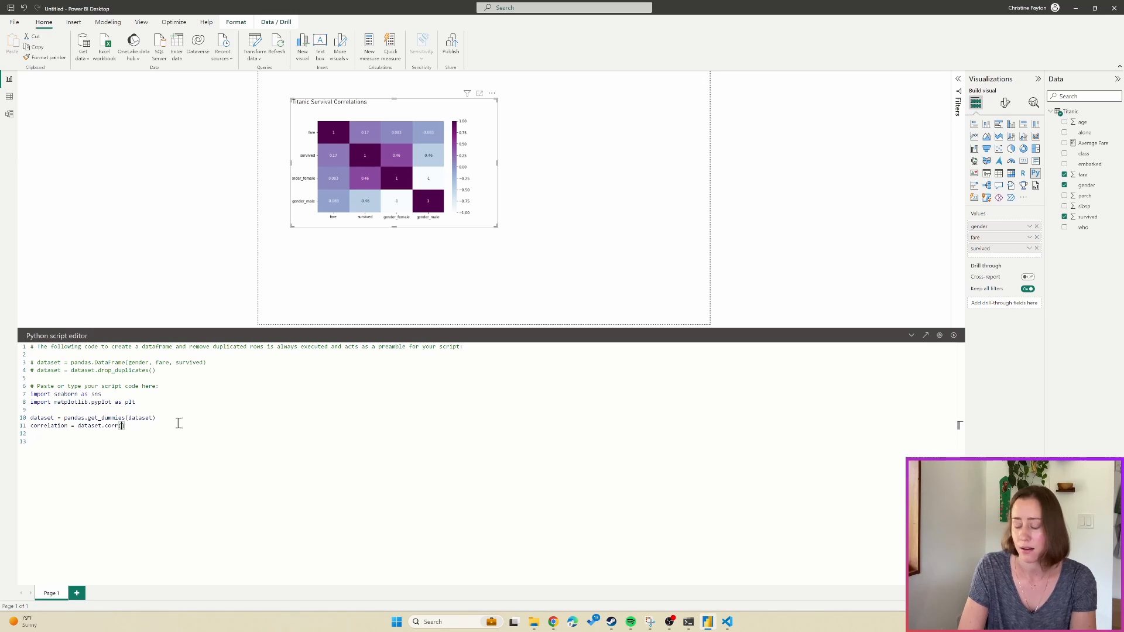
text(numeric_o)
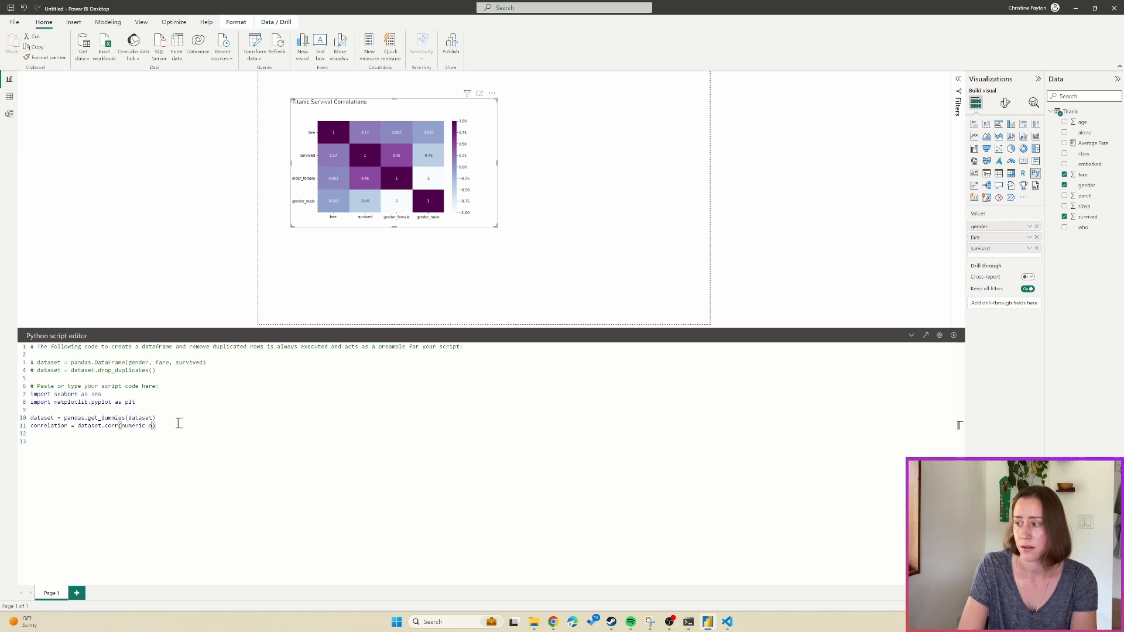
text(nly=False)
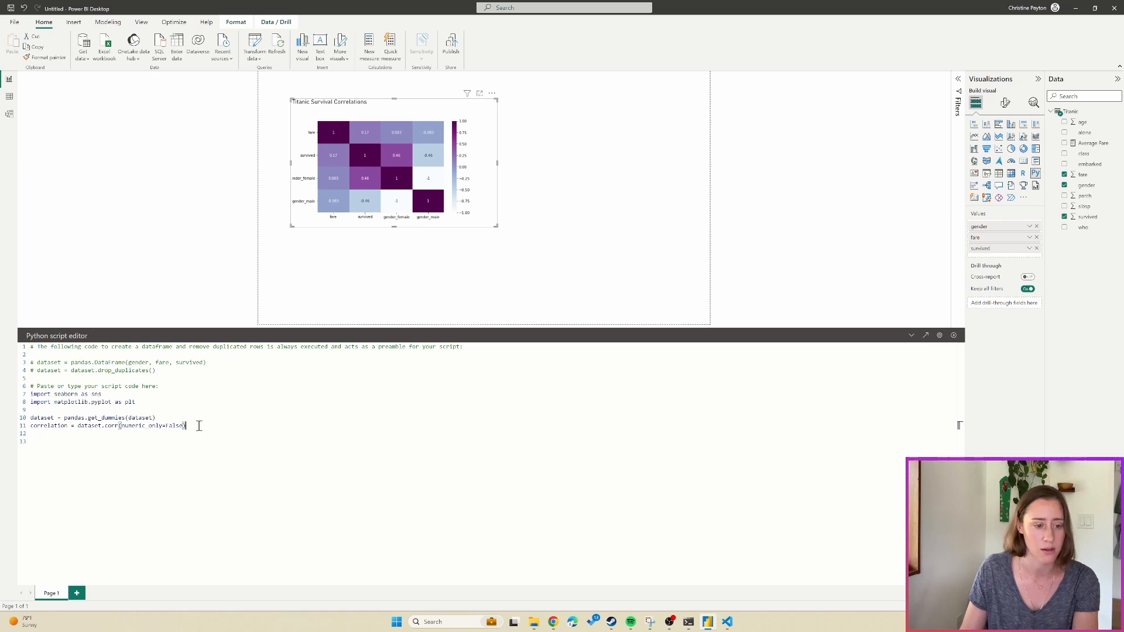
On a new line below the correlation, add "heatmap = sns.heatmap(correlation, annot=True)".
key(Return)
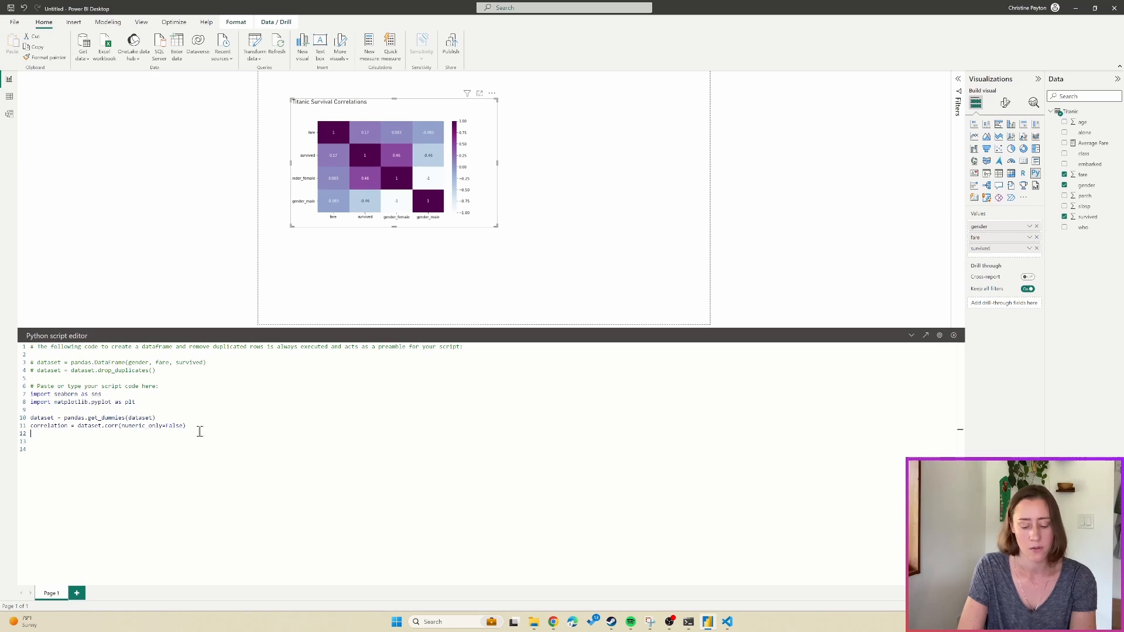
text(heatmap = sns.)
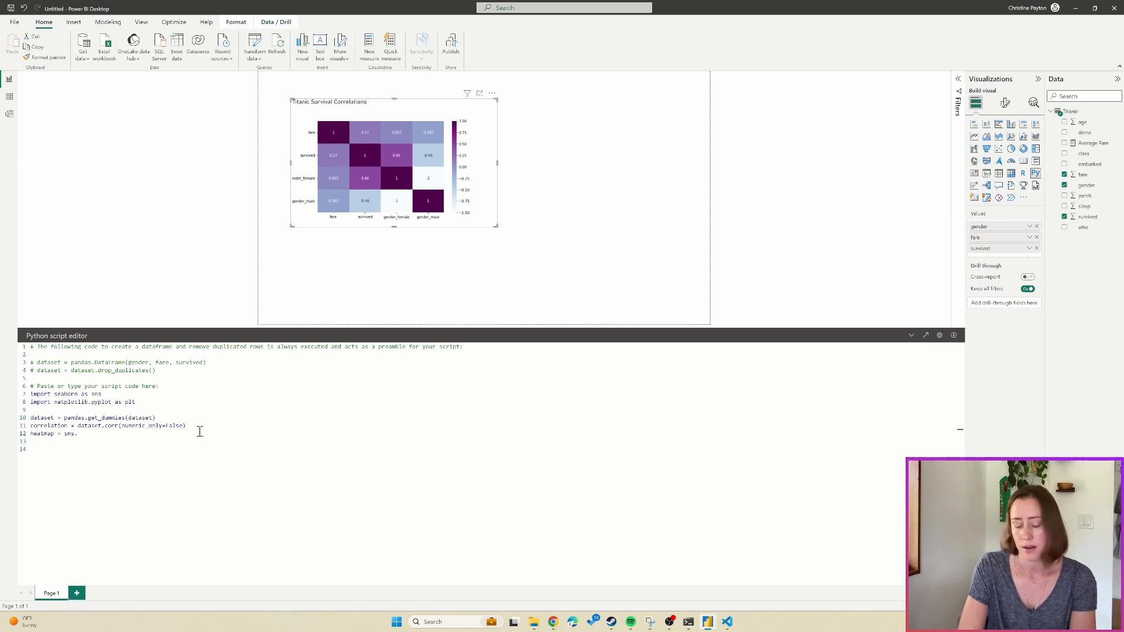
text(heatmap)
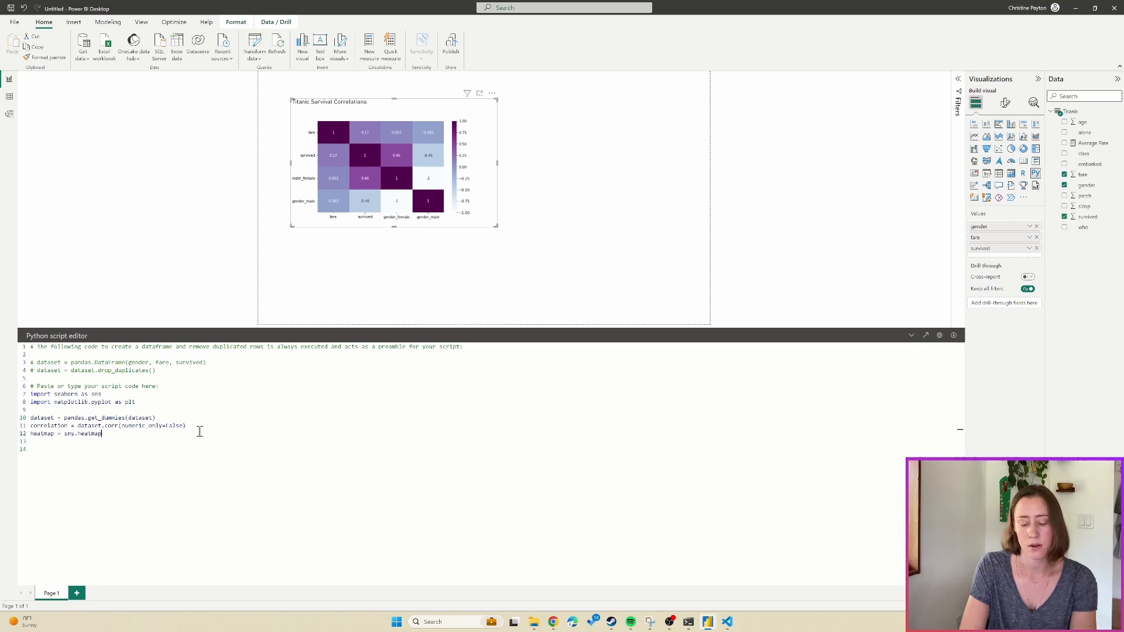
text((correla)
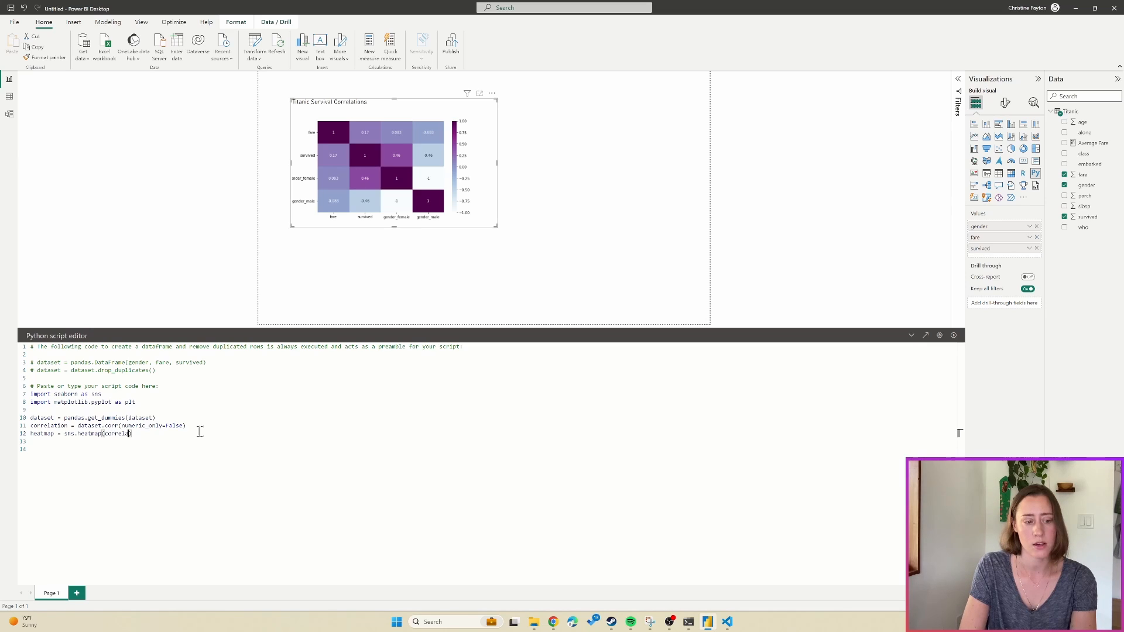
text(tion)
text(, anno)
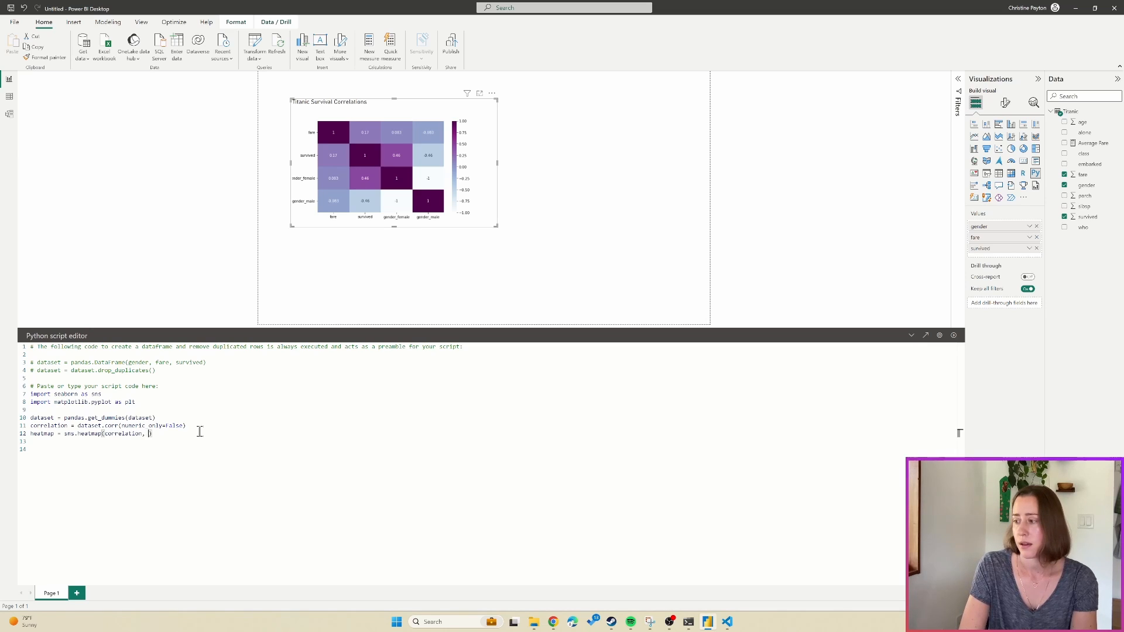
text(t)
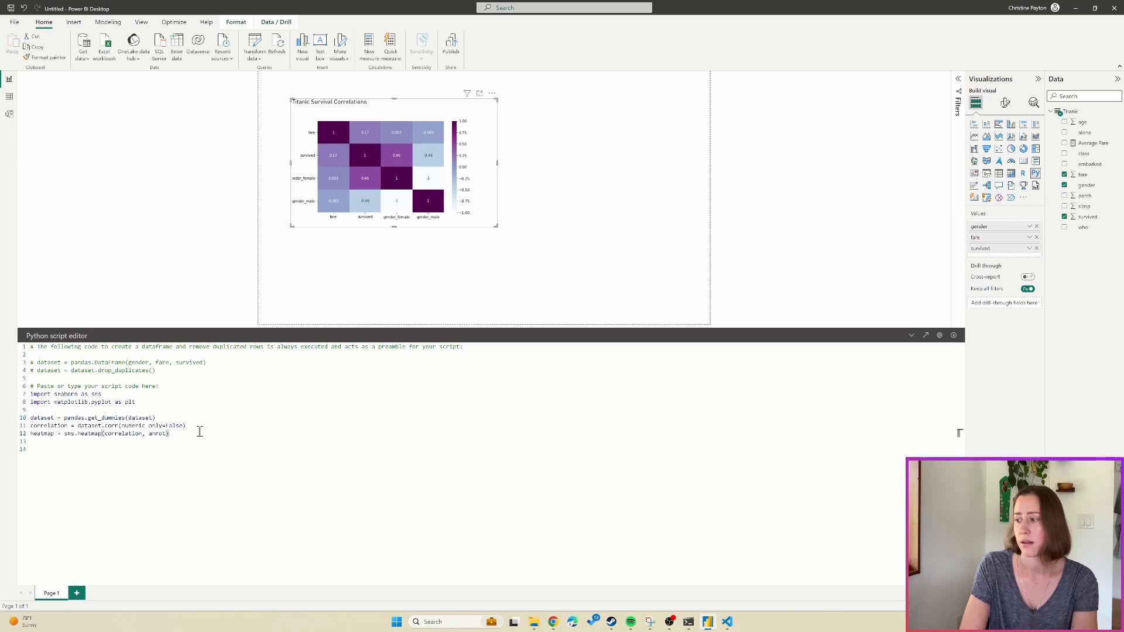
text(=)
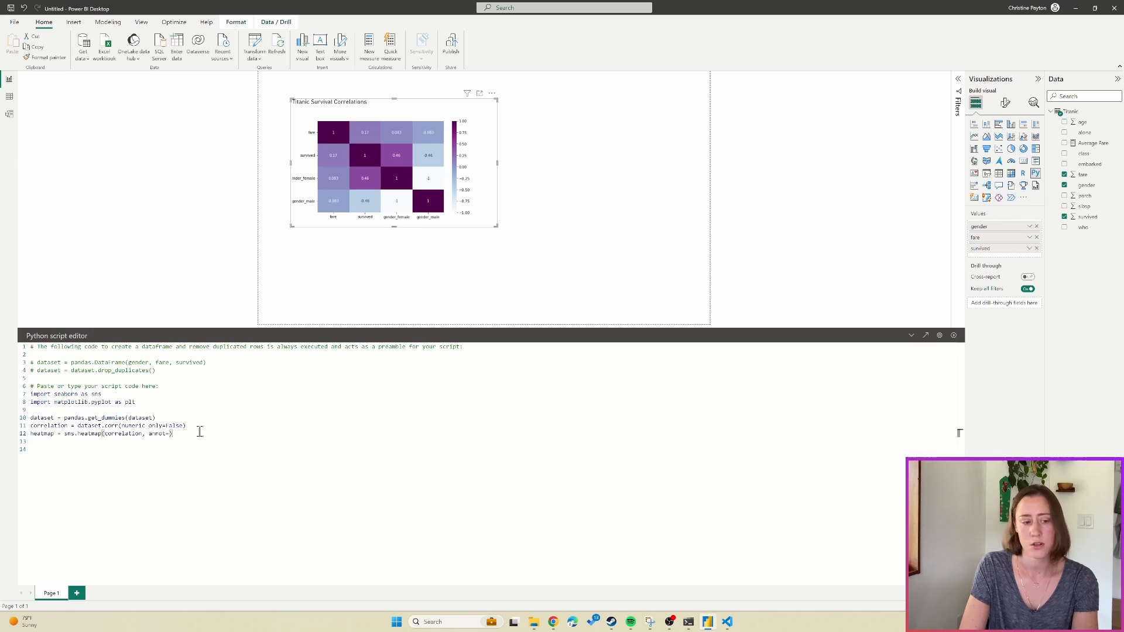
text(True)
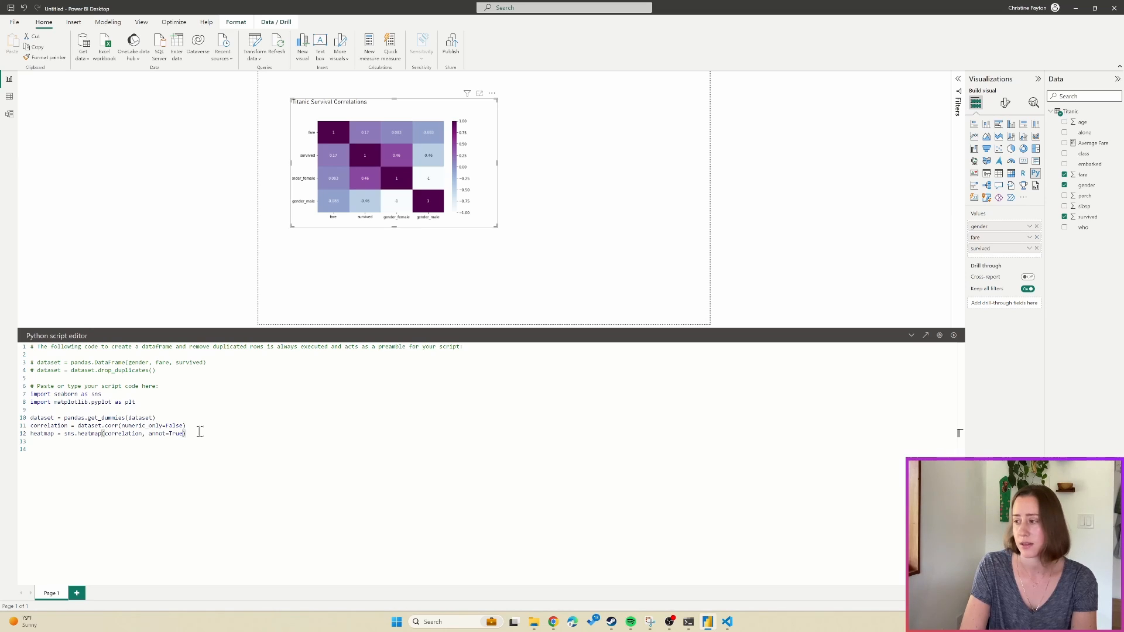
Add the colour map argument cmap='BuPu' to the sns.heatmap call after annot=True.
text(, )
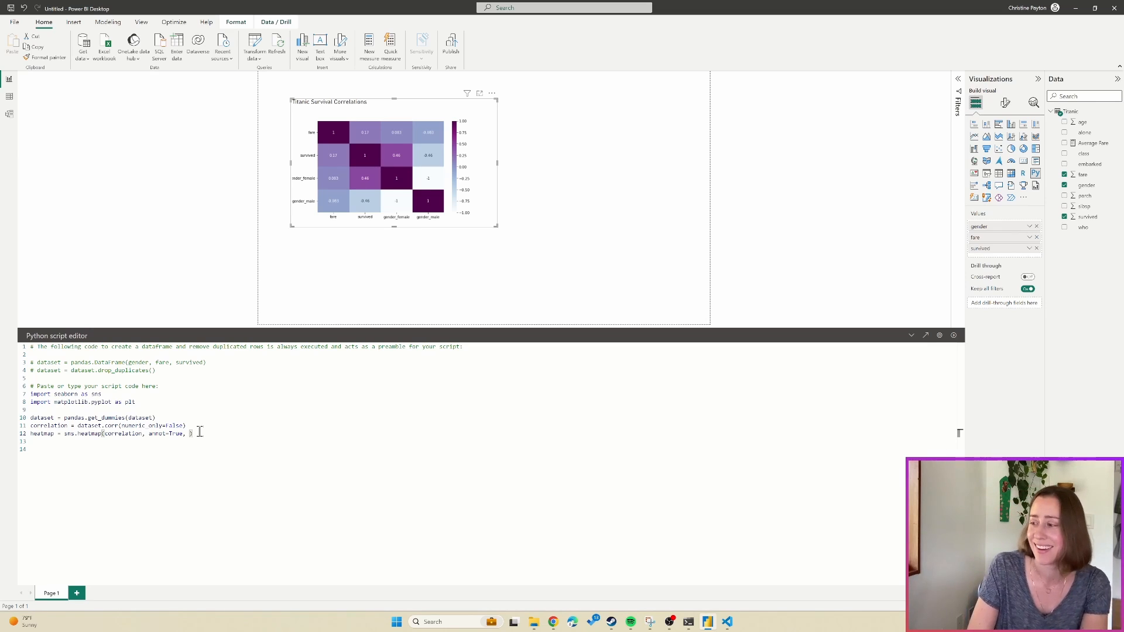
text(cm)
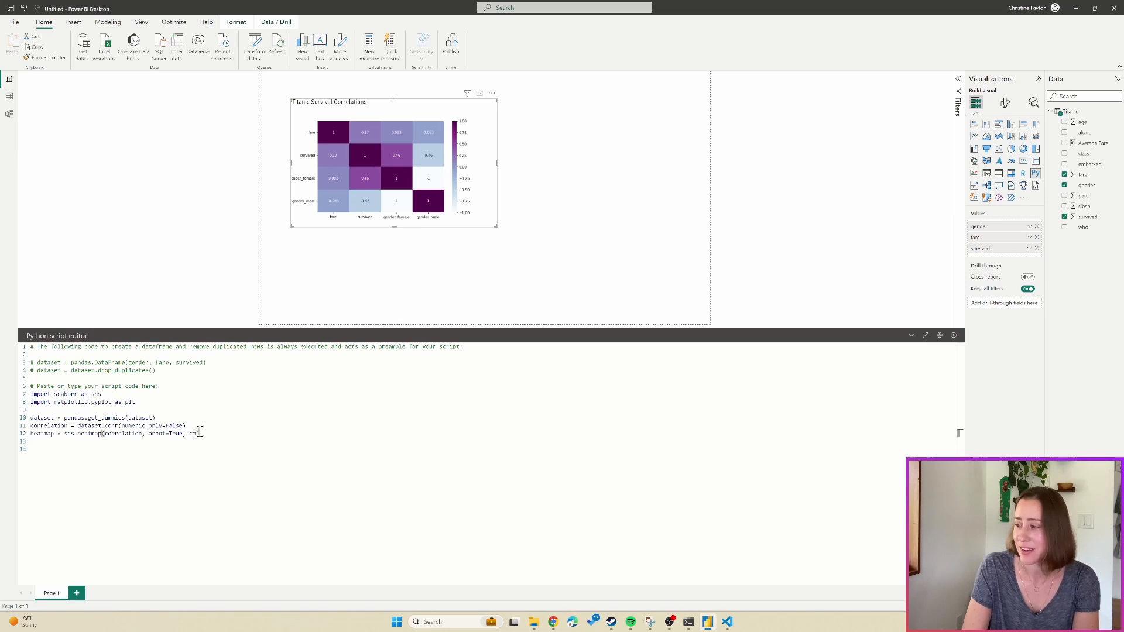
text(ap)
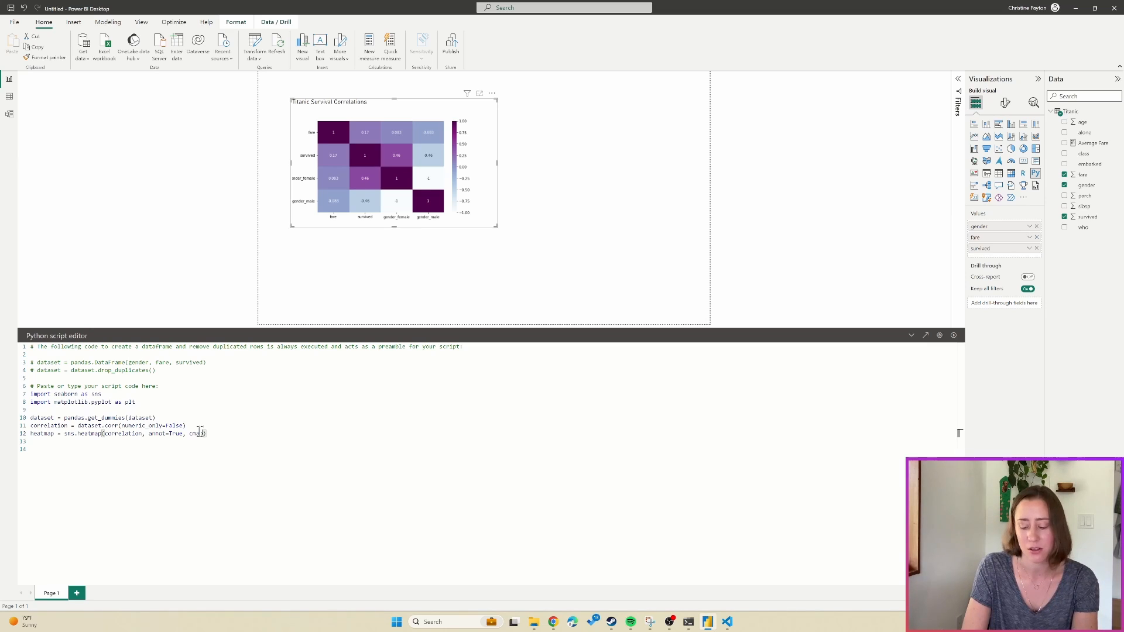
text(=)
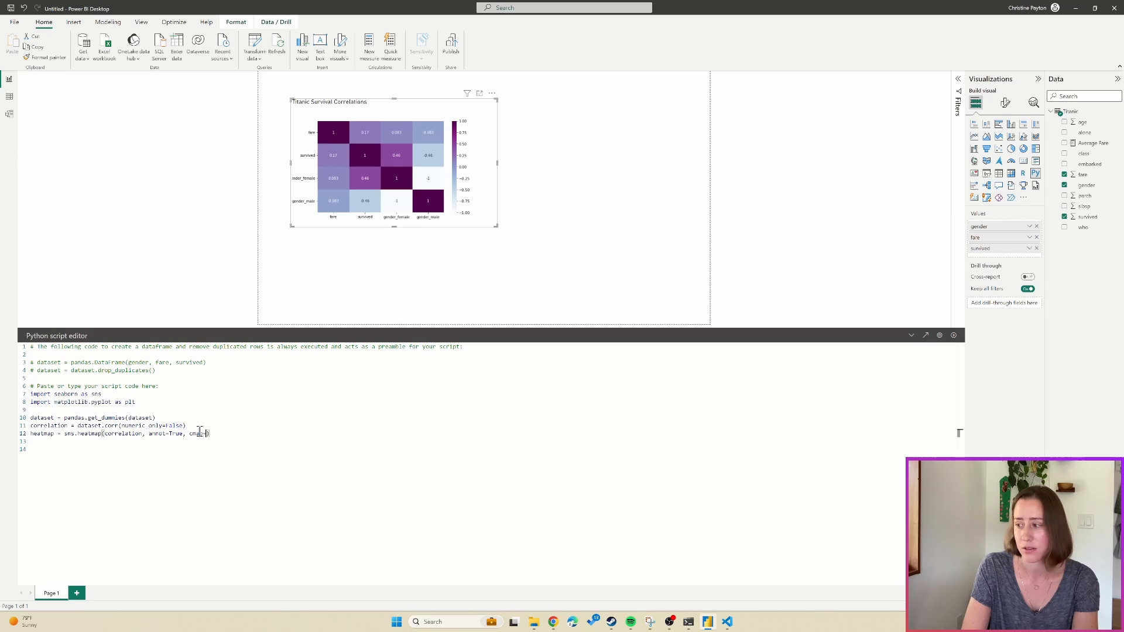
text('BuPu)
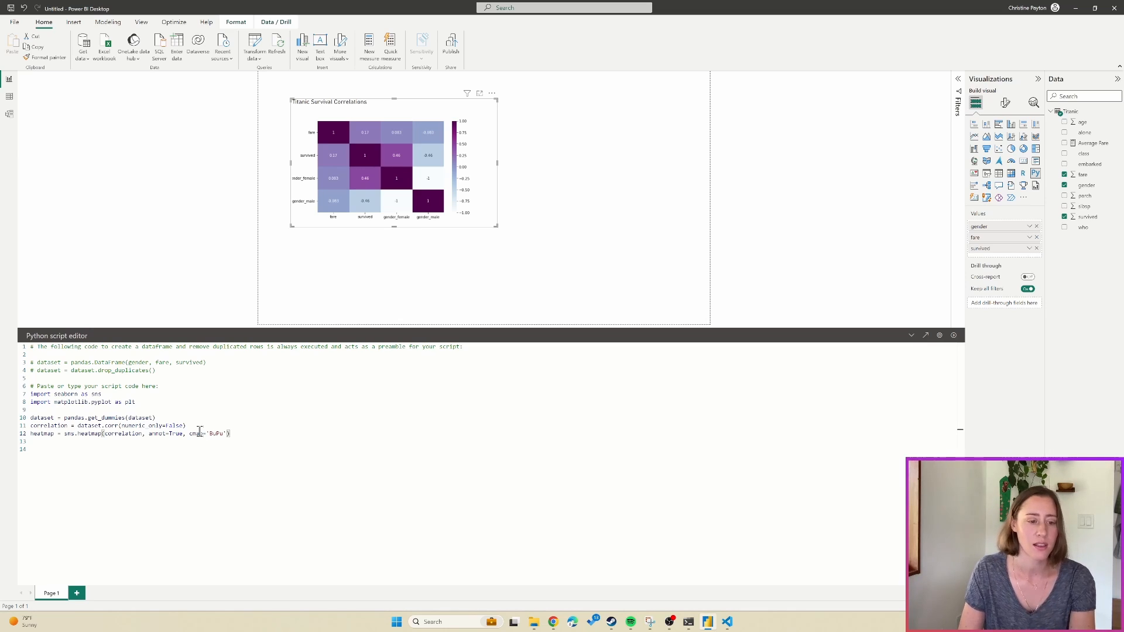
key(Right)
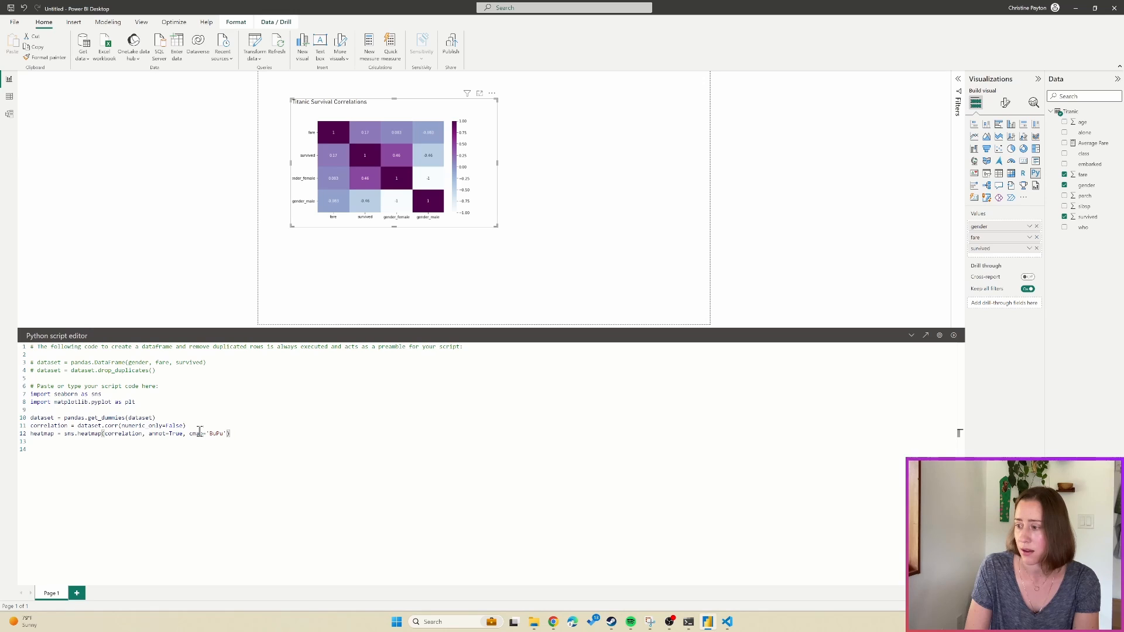
On a new line below the sns.heatmap call, add "plt.show(heatmap)" and run the script.
key(Return)
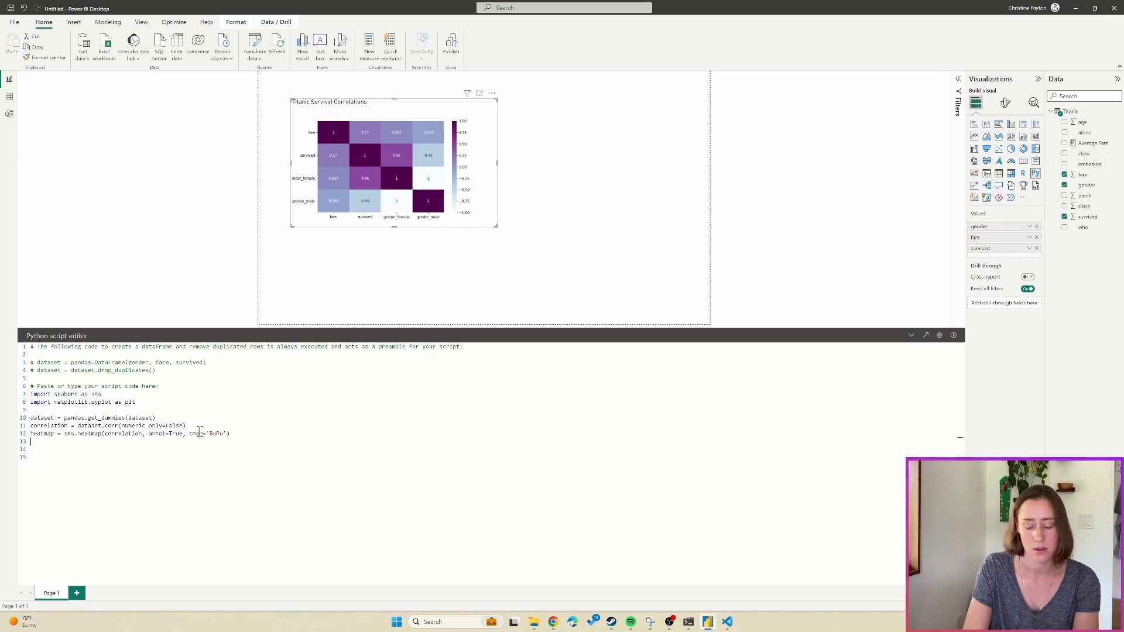
text(plt.show)
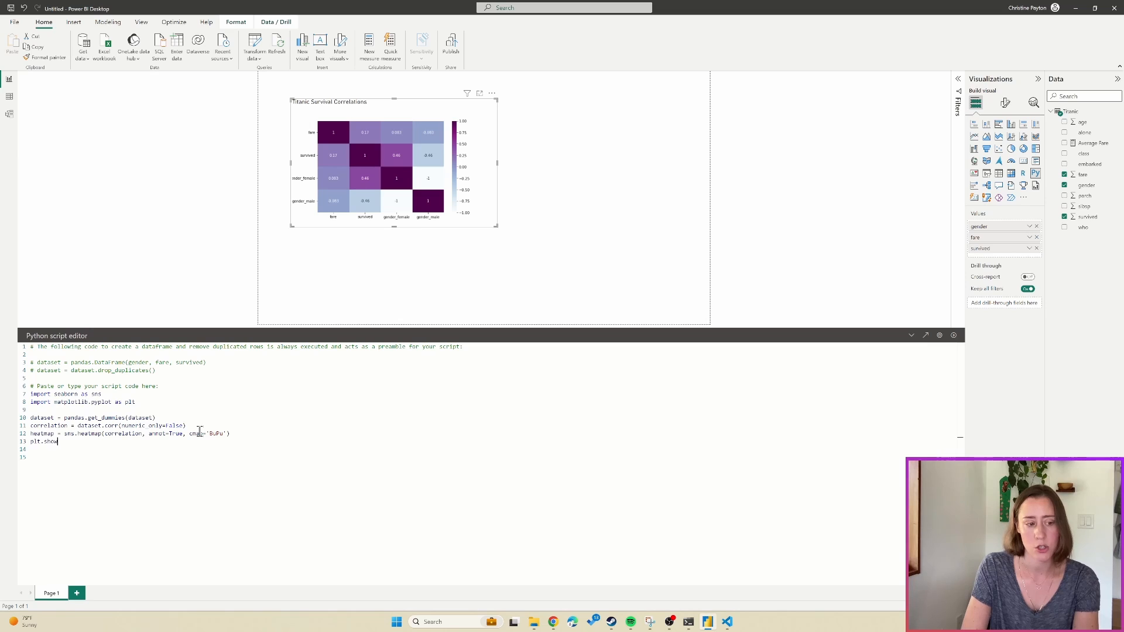
text((heat)
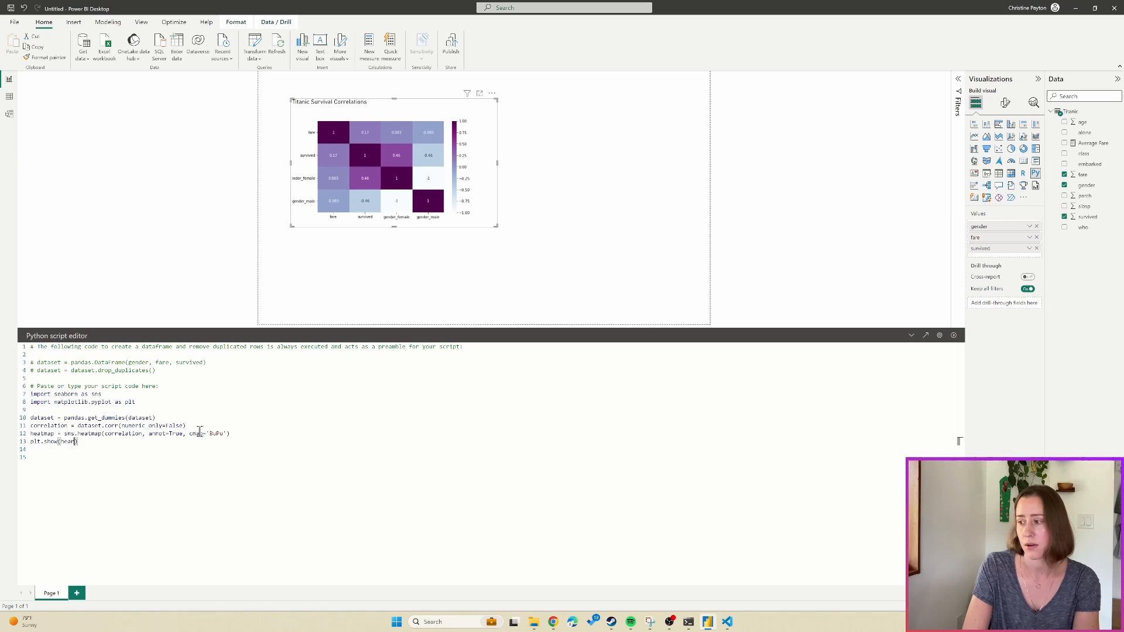
text(map)
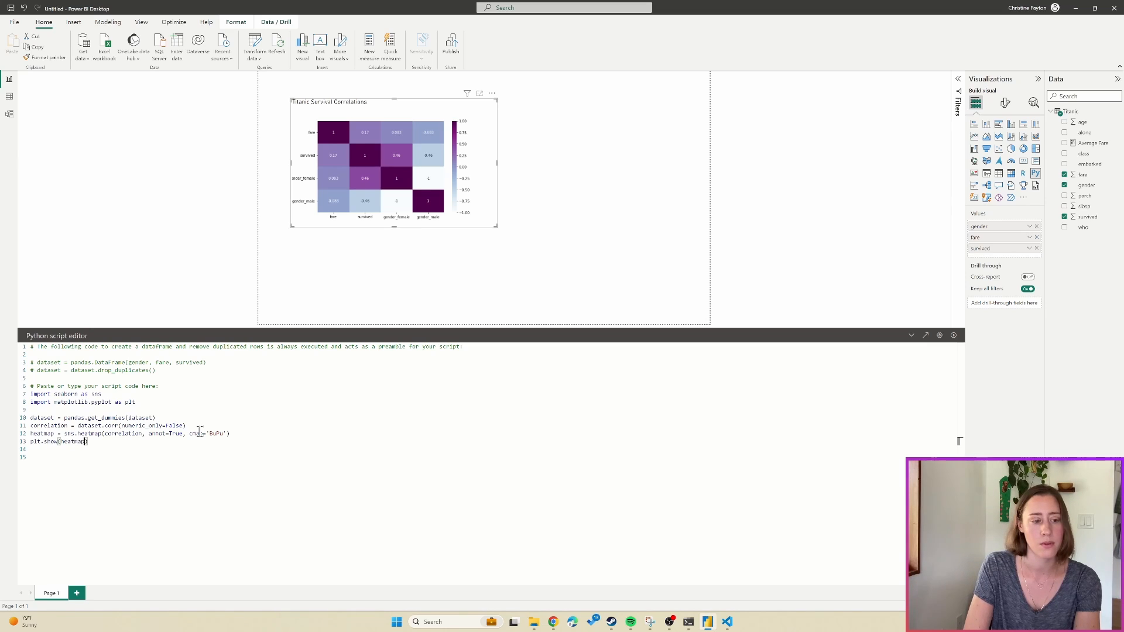
key(Down)
key(Down)
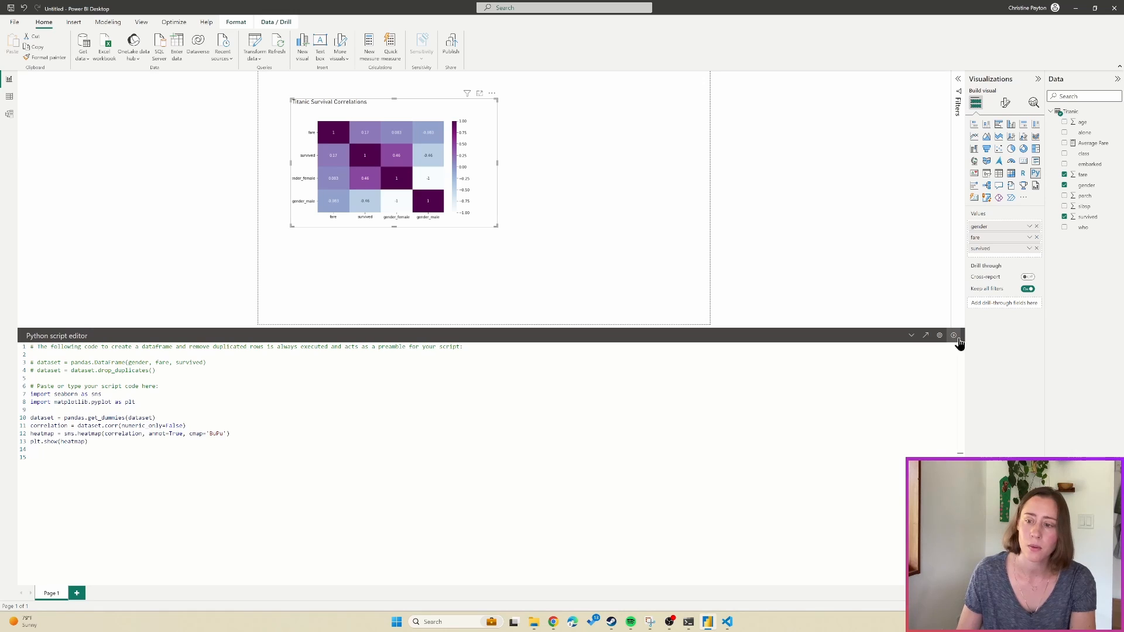
click(955, 338)
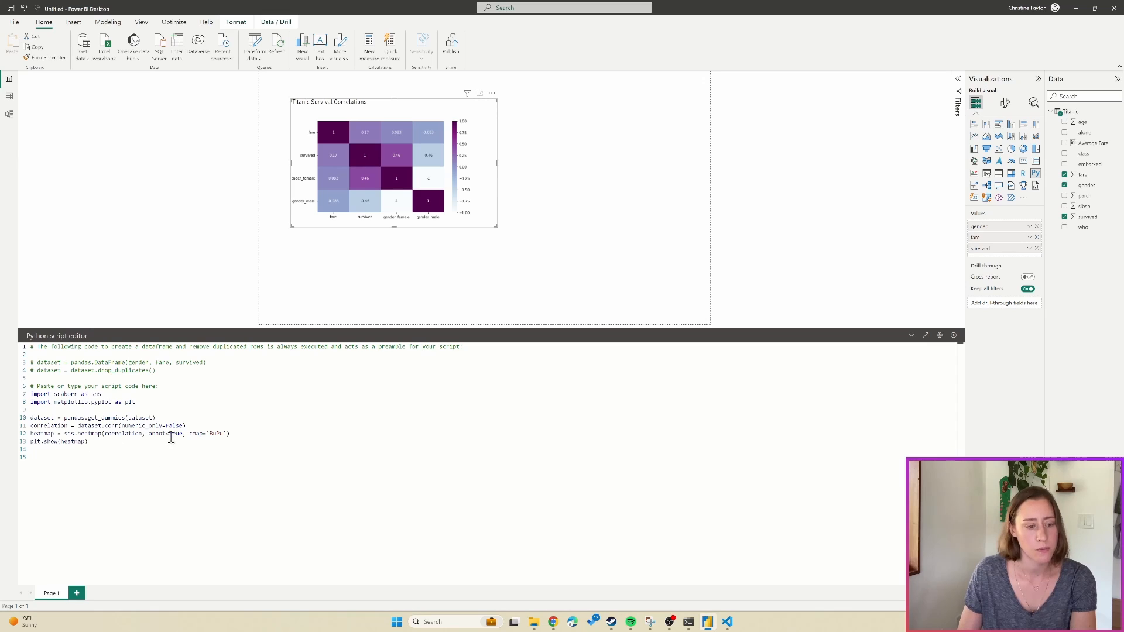
Try the heatmap without the annot=True argument, and put annot=True back before cmap='BuPu', running the script after each change.
drag(187, 435, 149, 434)
key(BackSpace)
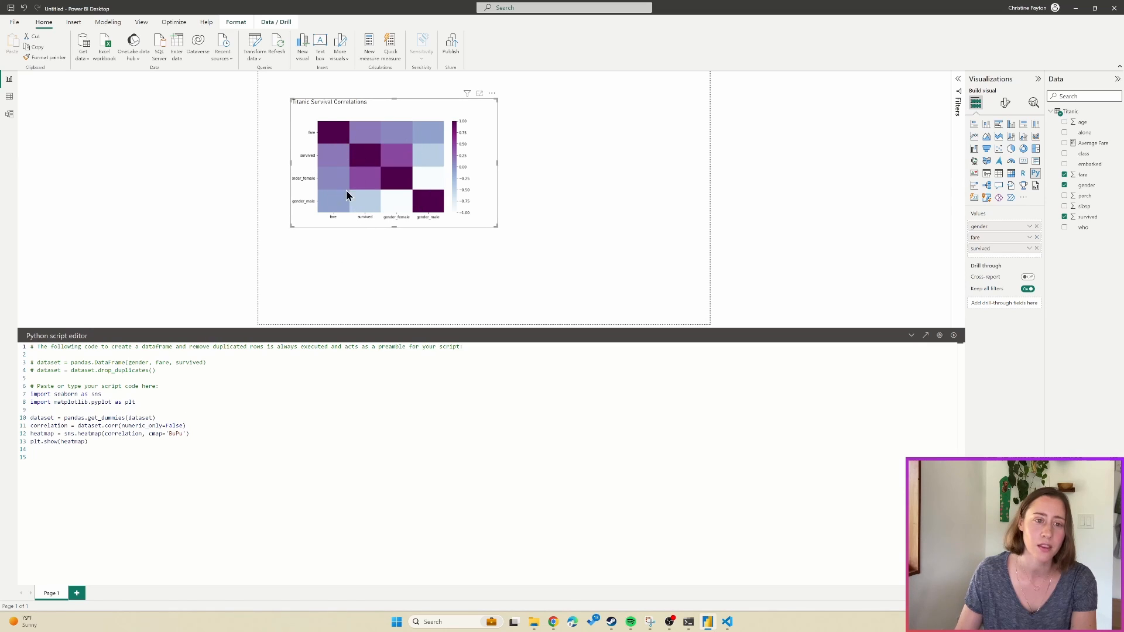
click(199, 426)
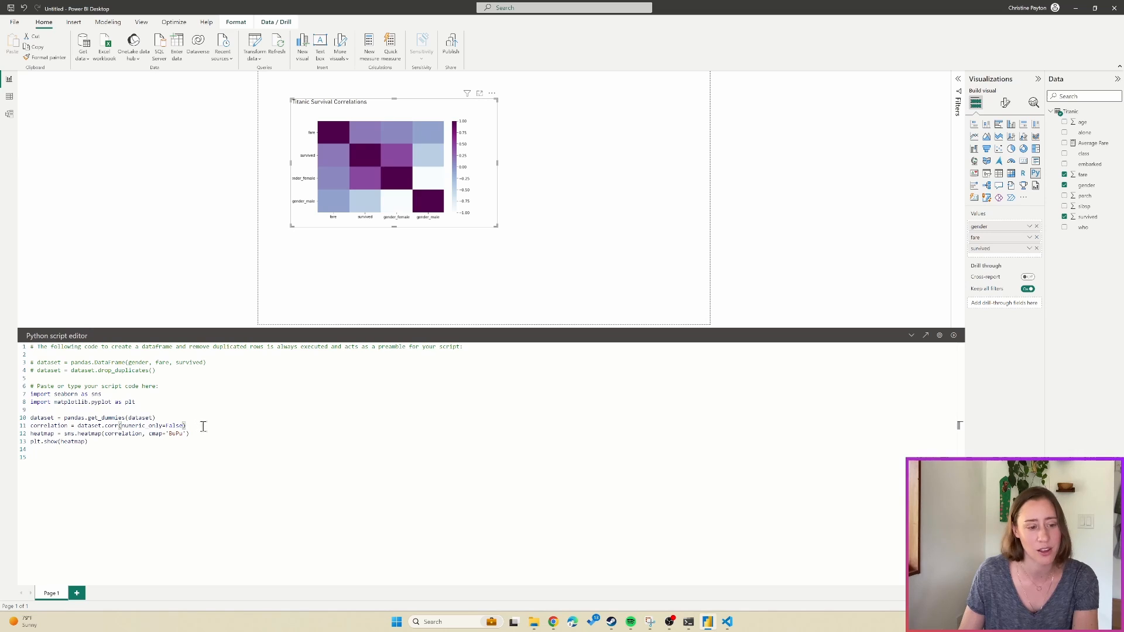
double_click(154, 427)
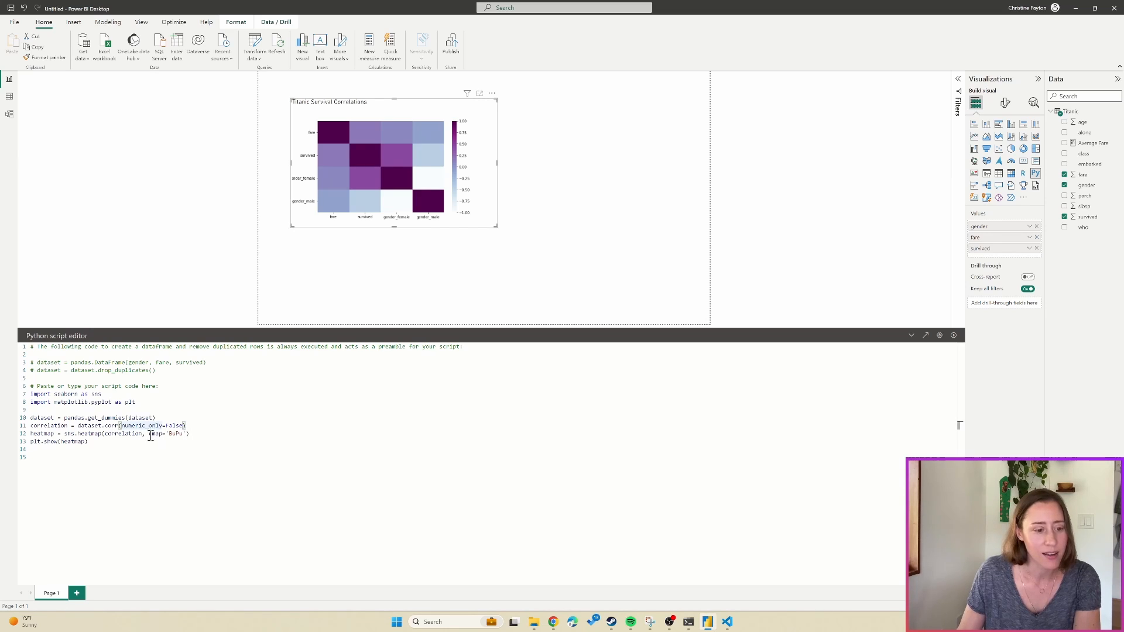
double_click(152, 434)
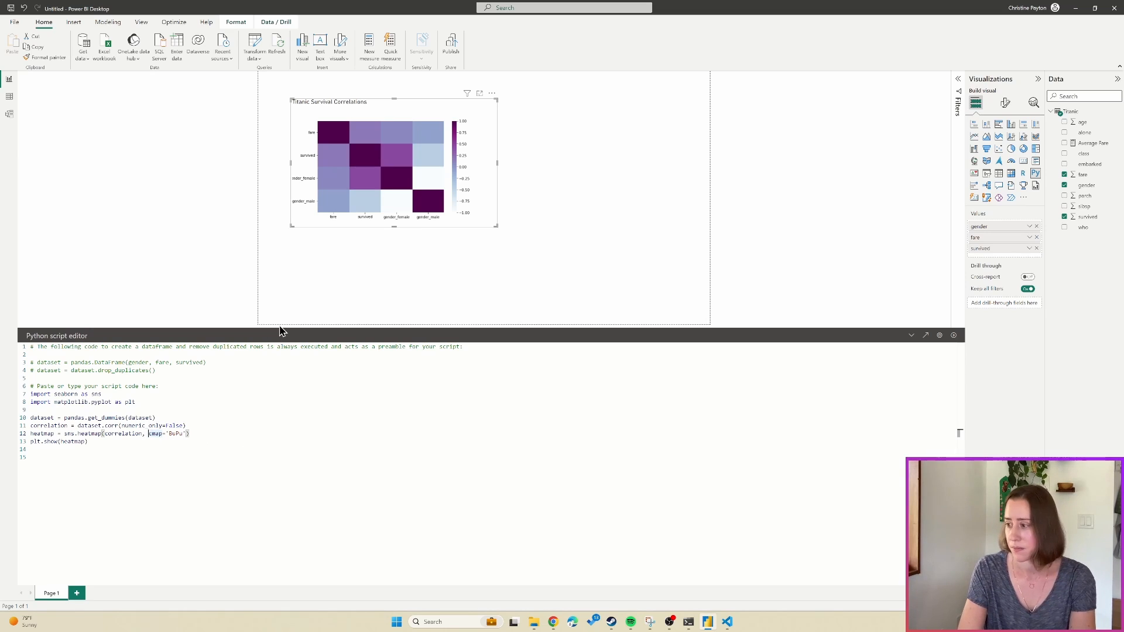
text(annot=)
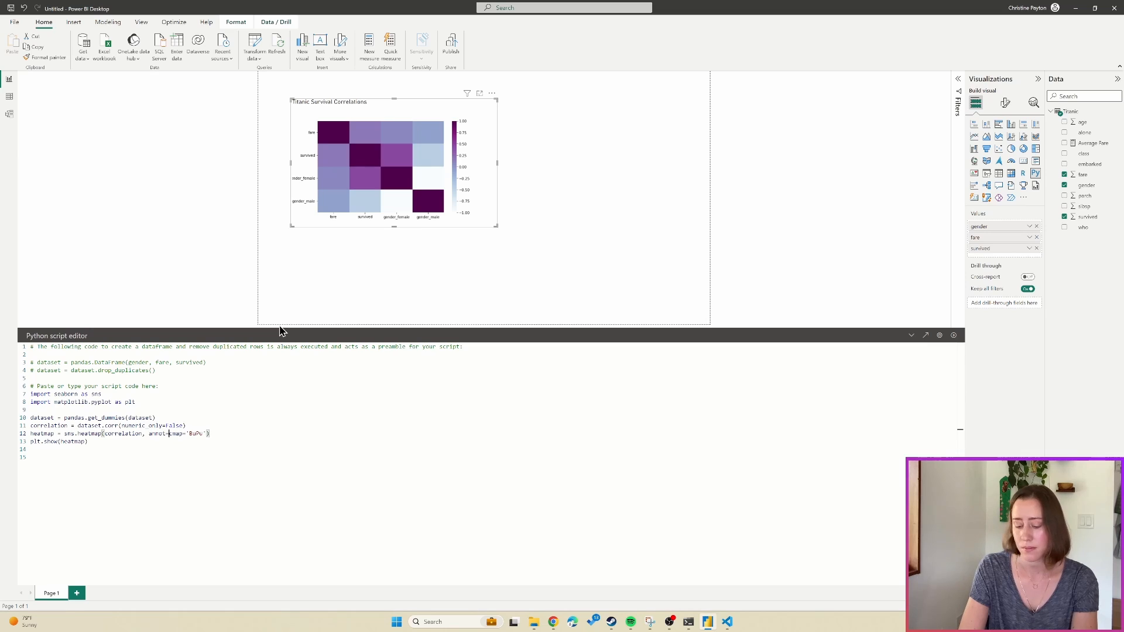
text(True,)
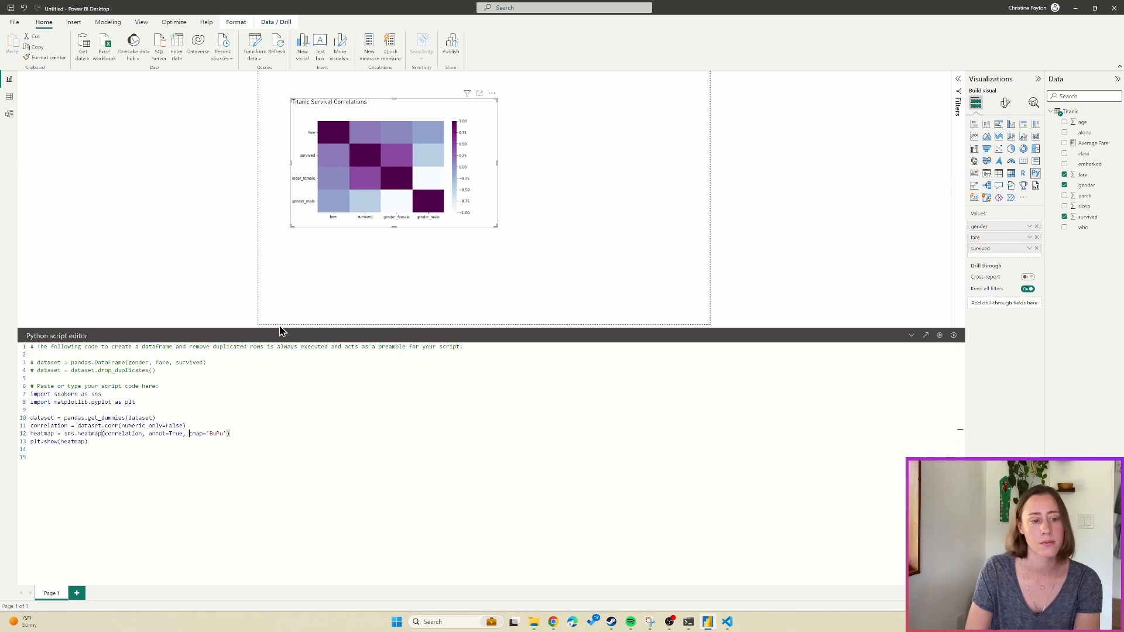
click(953, 335)
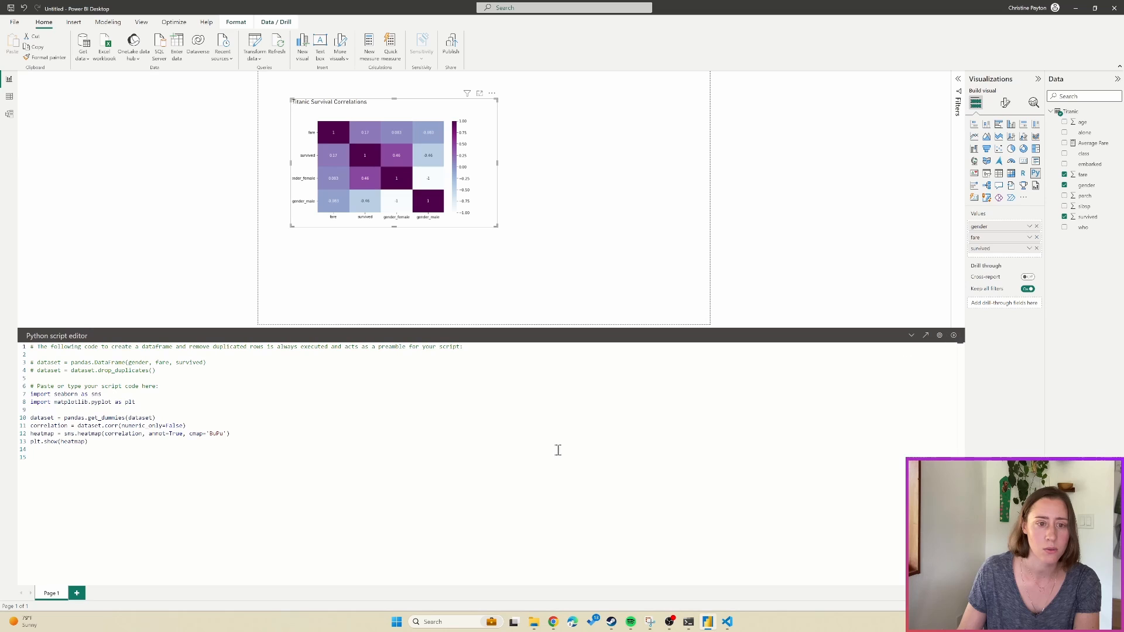
Enlarge the heatmap visual until it nearly fills the width and height of the report page.
drag(497, 226, 608, 309)
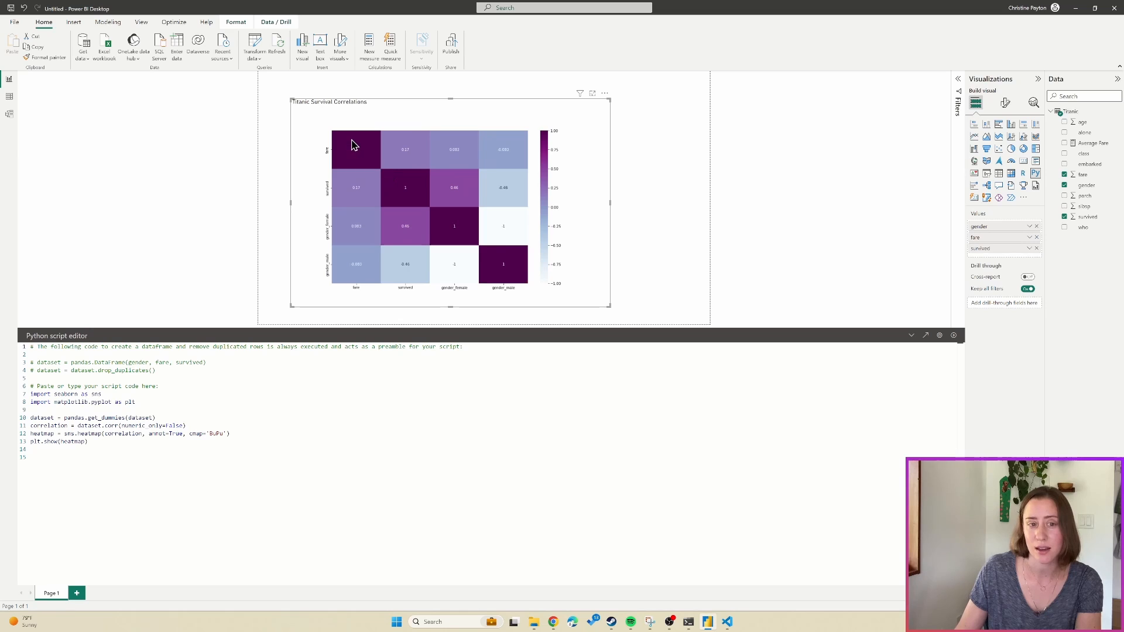
drag(609, 306, 688, 316)
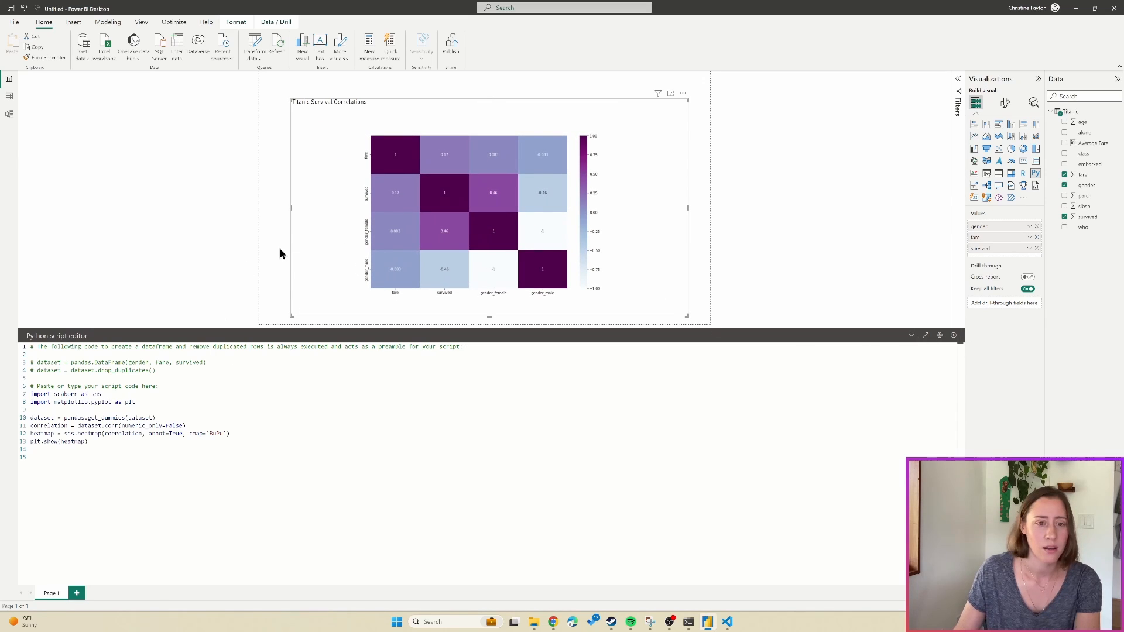
click(122, 441)
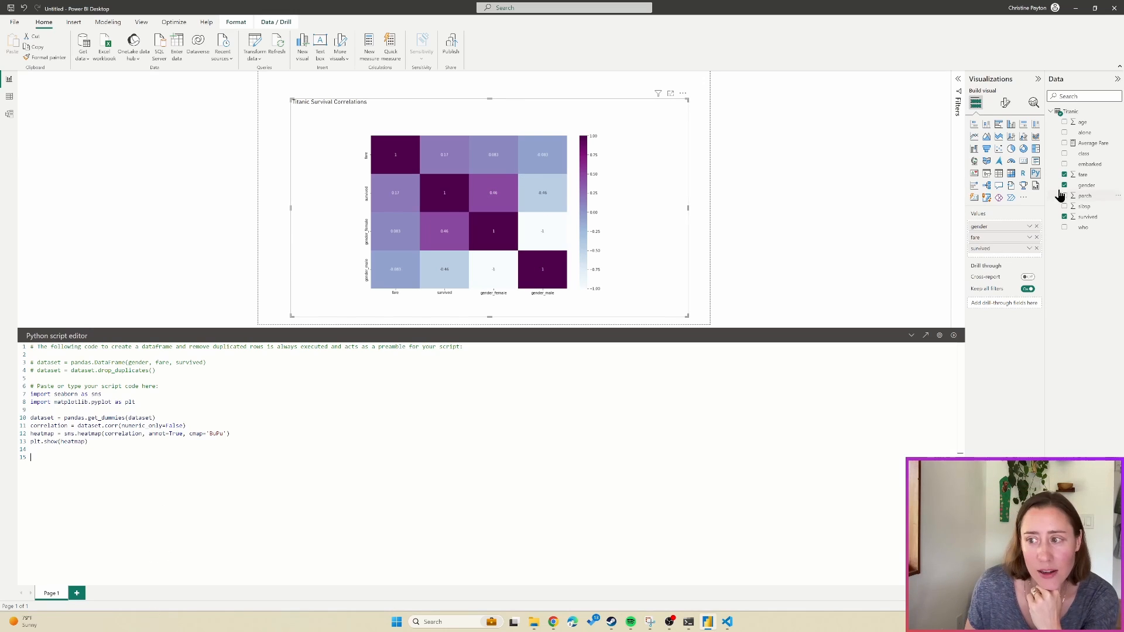
Add the class field to the heatmap's values and show the visual's filters.
click(1065, 154)
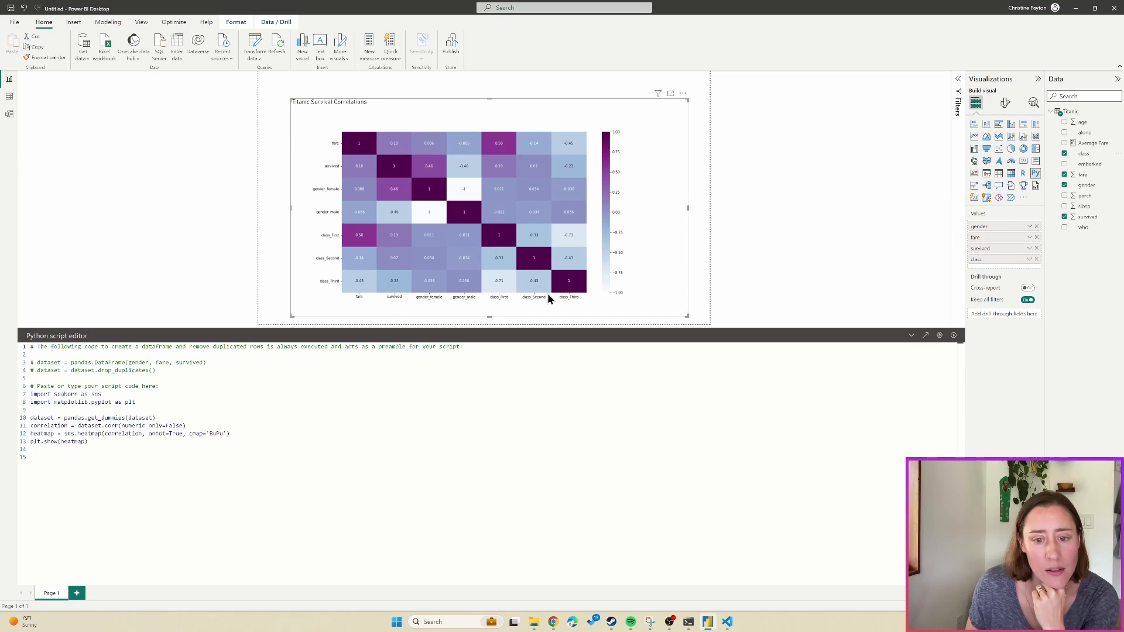
click(958, 82)
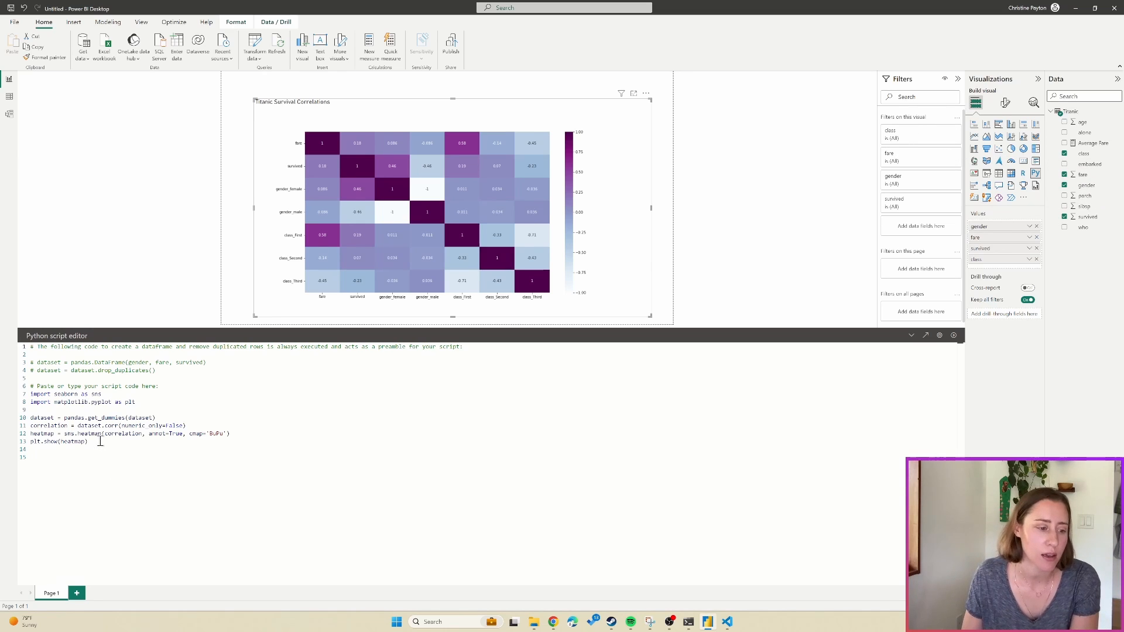
Delete the plt.show(heatmap) line, run the script without it, and view the visual's error details.
drag(101, 441, 30, 441)
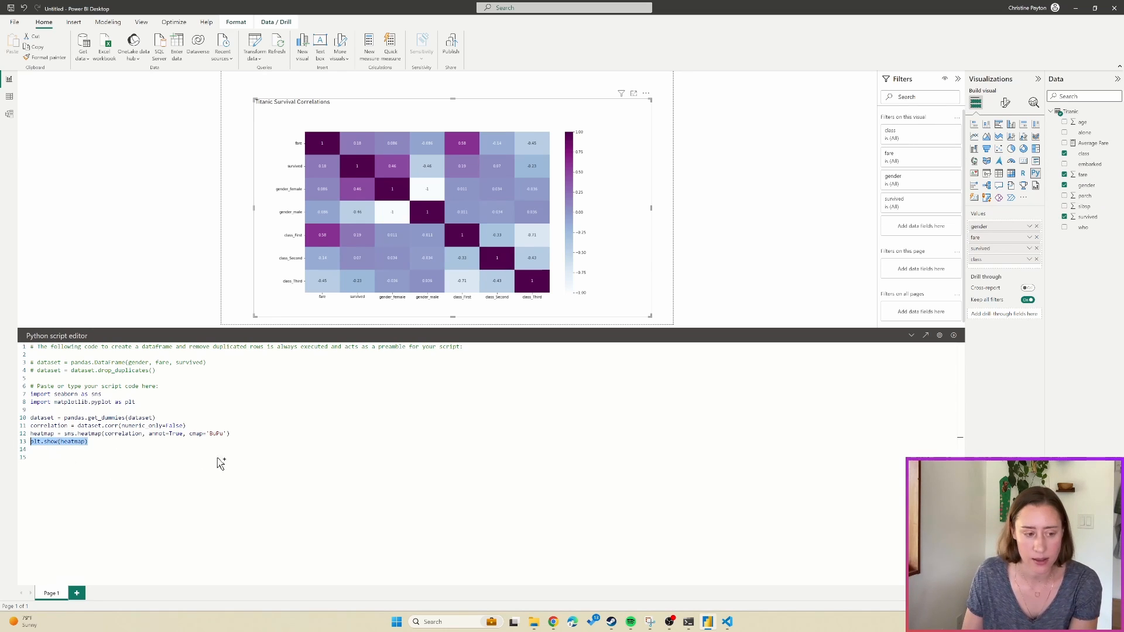
key(Delete)
click(953, 336)
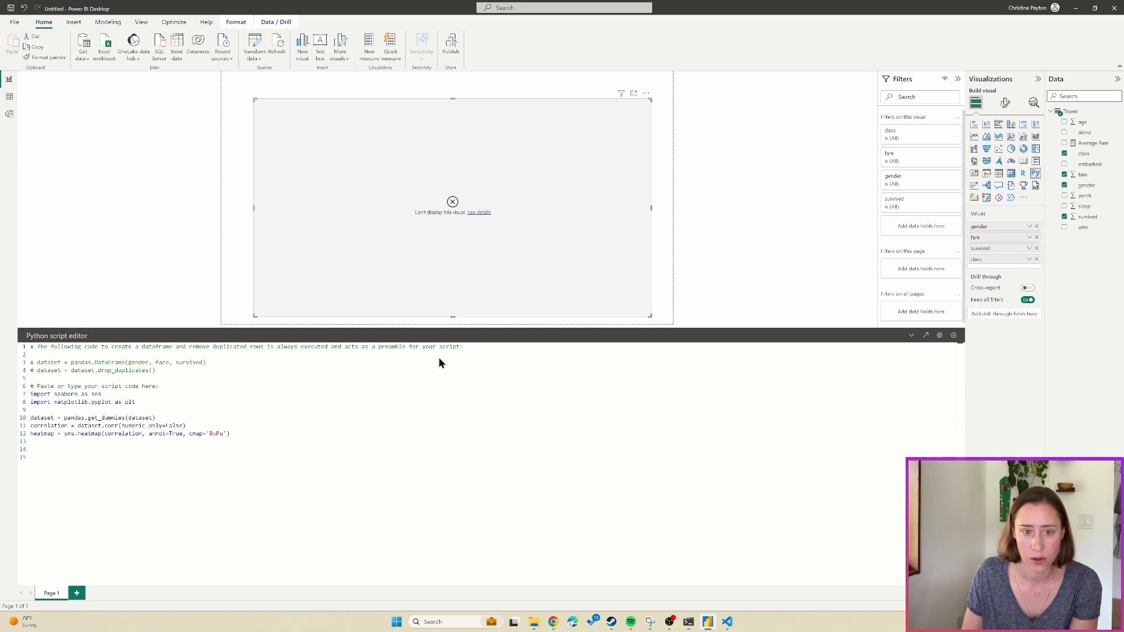
click(477, 213)
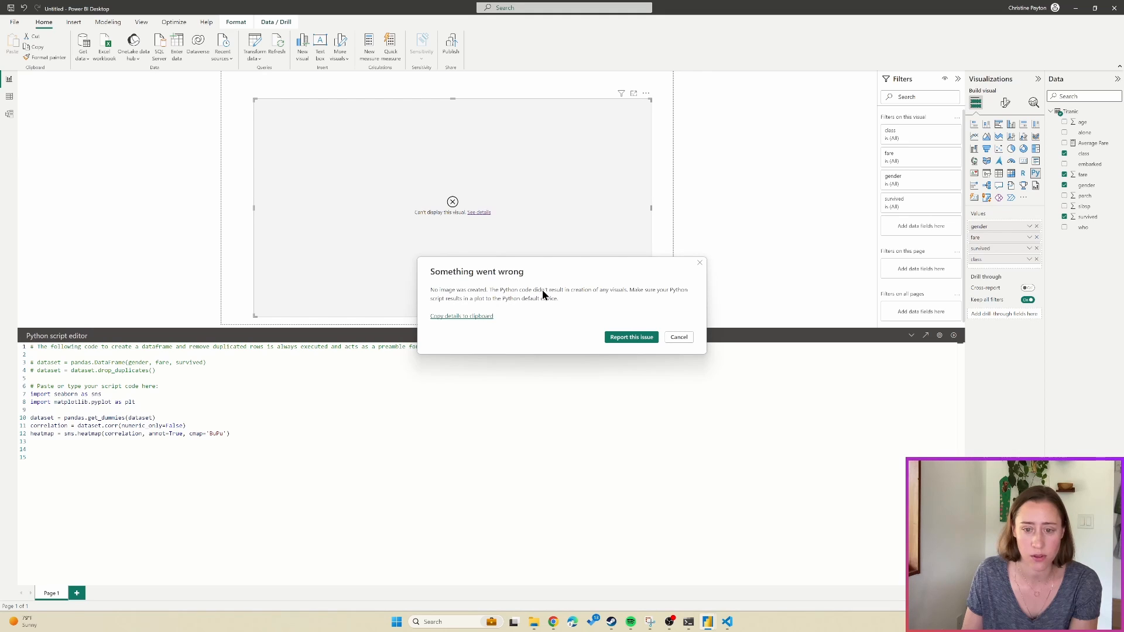
click(700, 262)
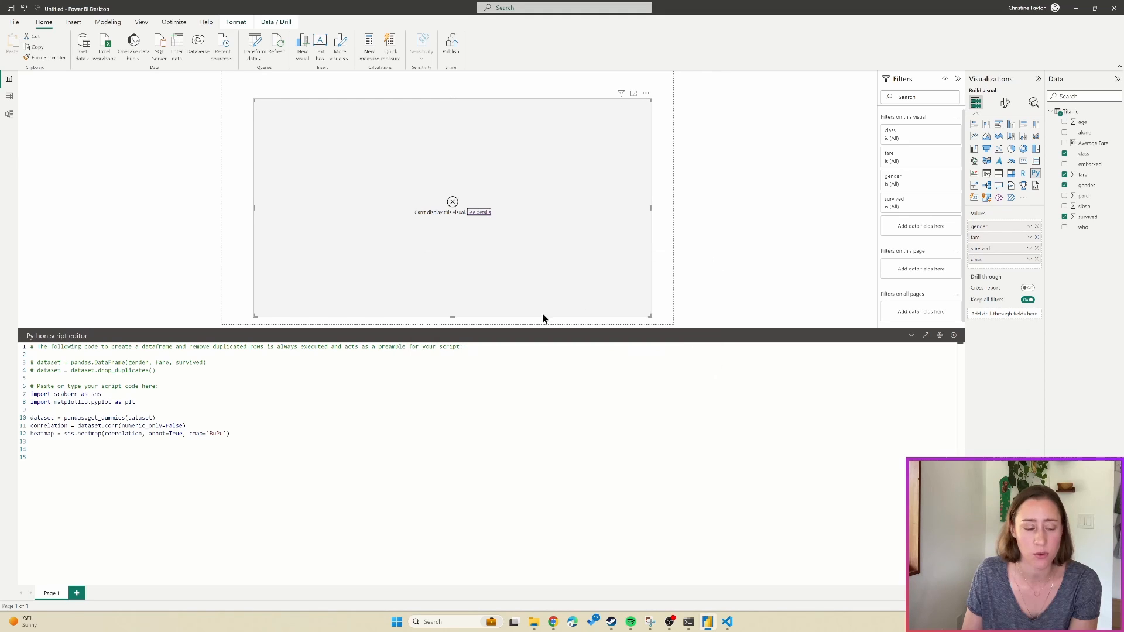
Put "plt.show(heatmap)" back on line 14 of the script and run it.
click(260, 448)
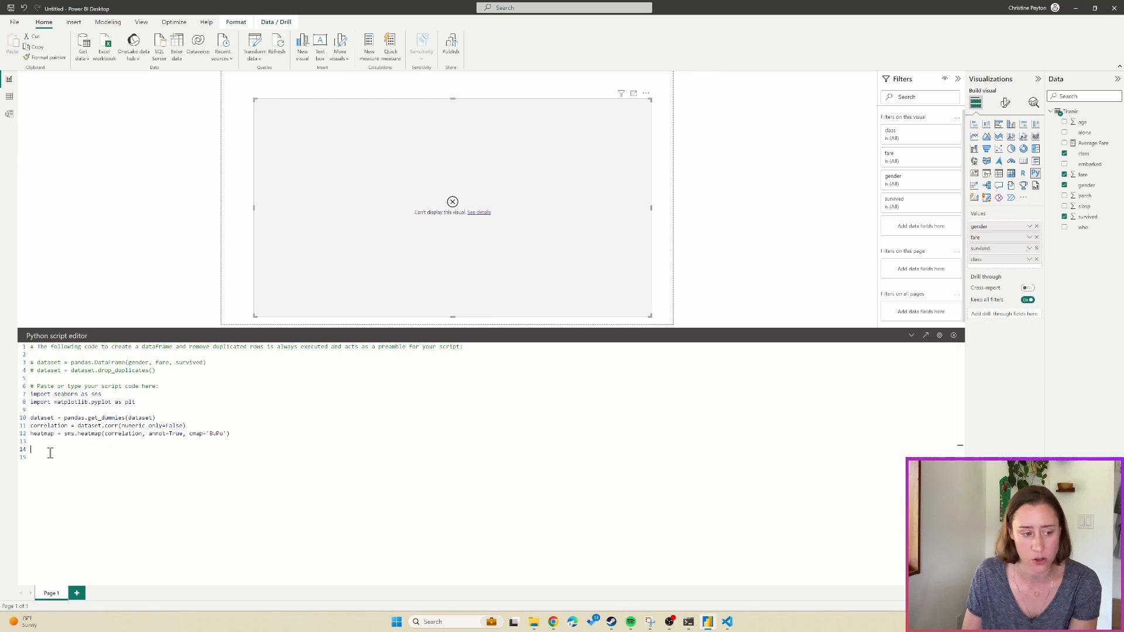
text(plt.show(heatmap))
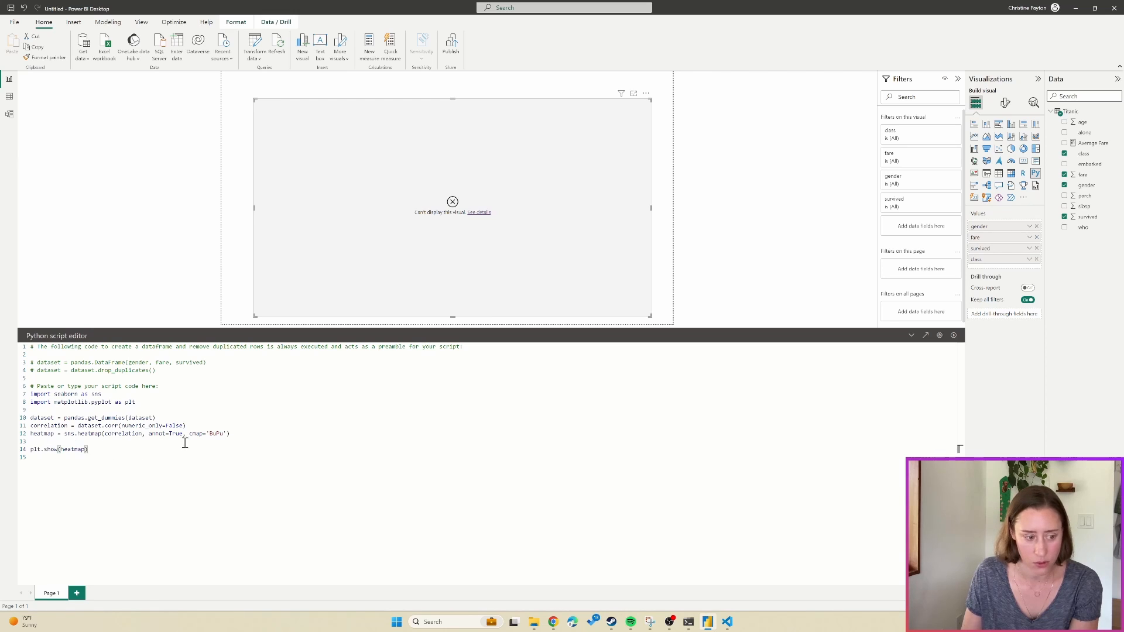
click(954, 335)
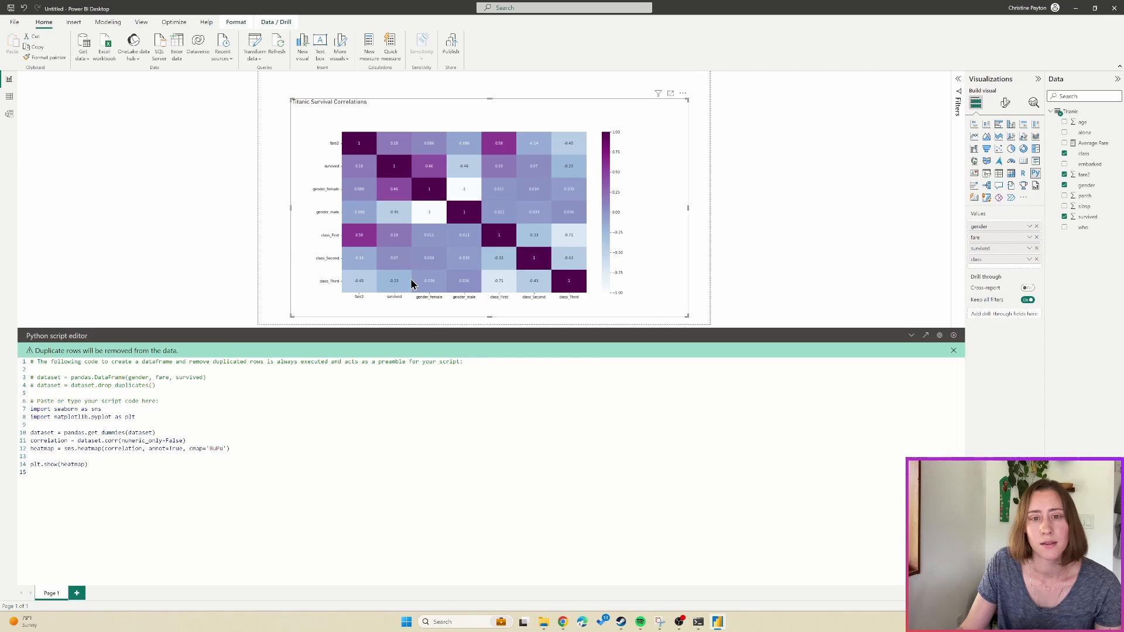